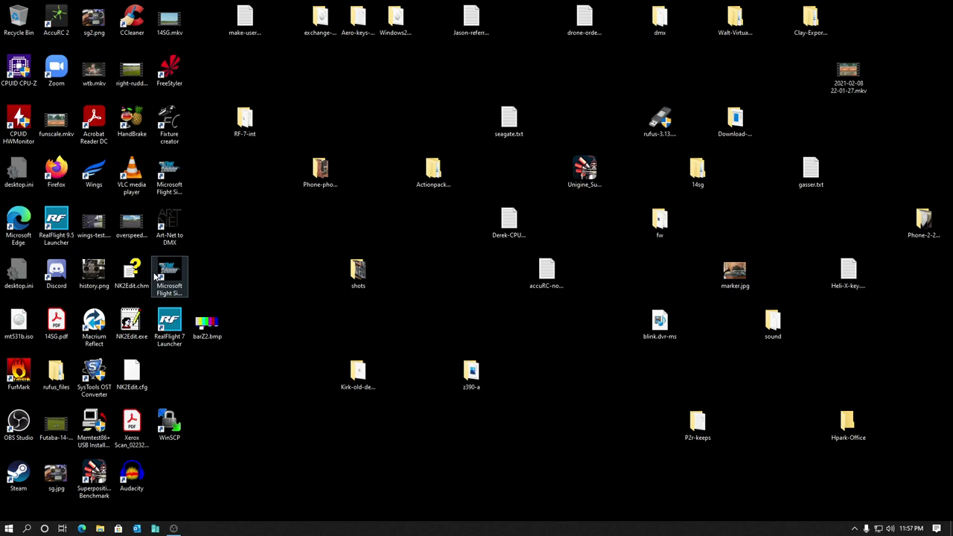
{"action": "left_click", "coordinate": [135, 266]}
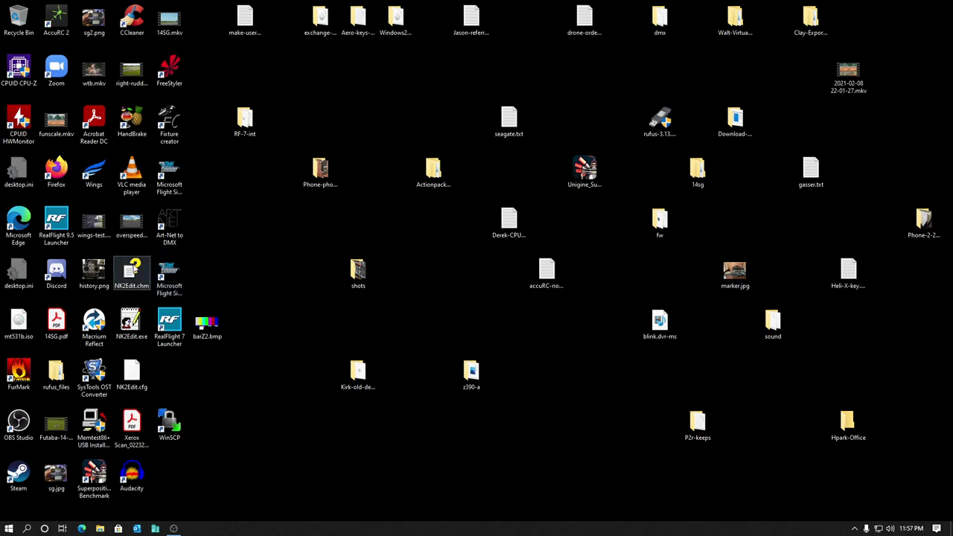
{"action": "left_click", "coordinate": [200, 308]}
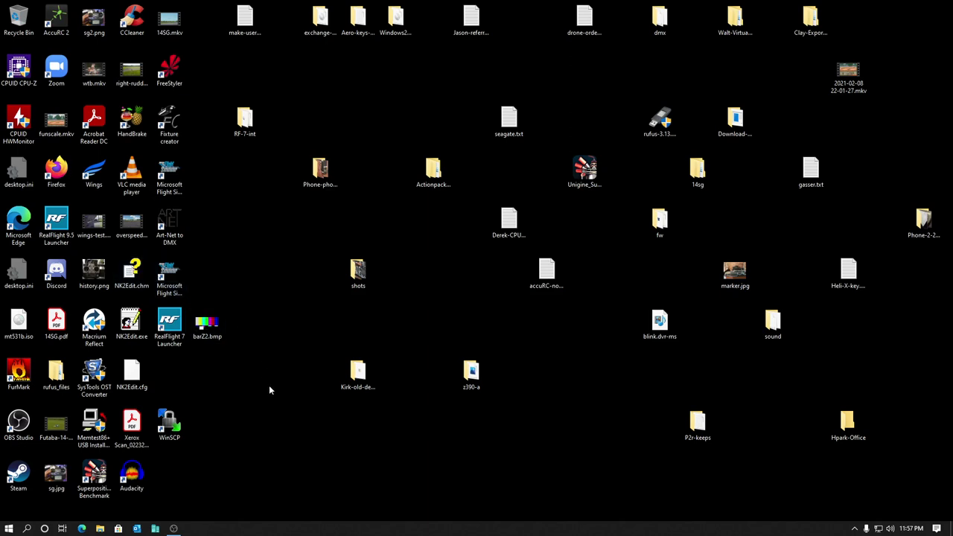
Search Windows for "usb ga", open Set up USB game controllers, and move its window toward the middle of the desktop.
{"action": "left_click", "coordinate": [9, 528]}
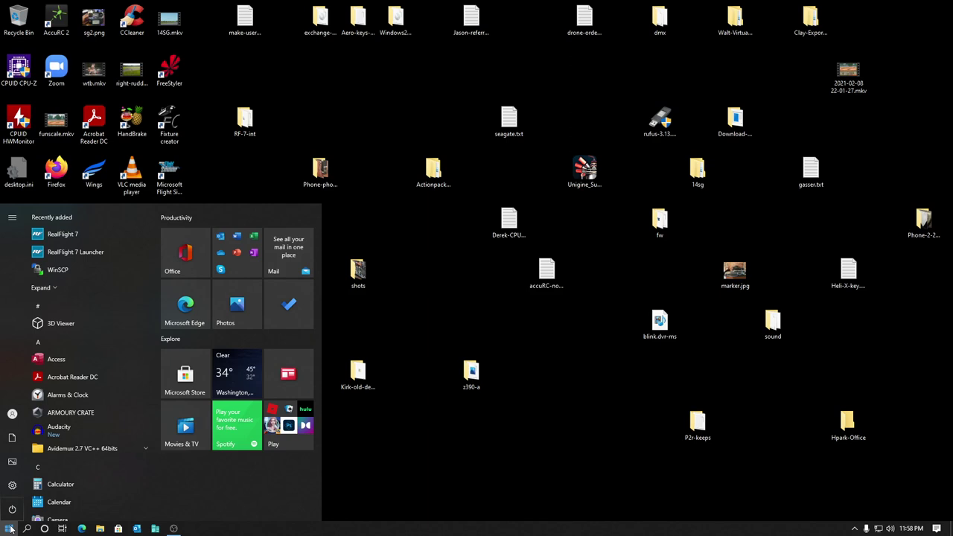
{"action": "type", "text": "usb"}
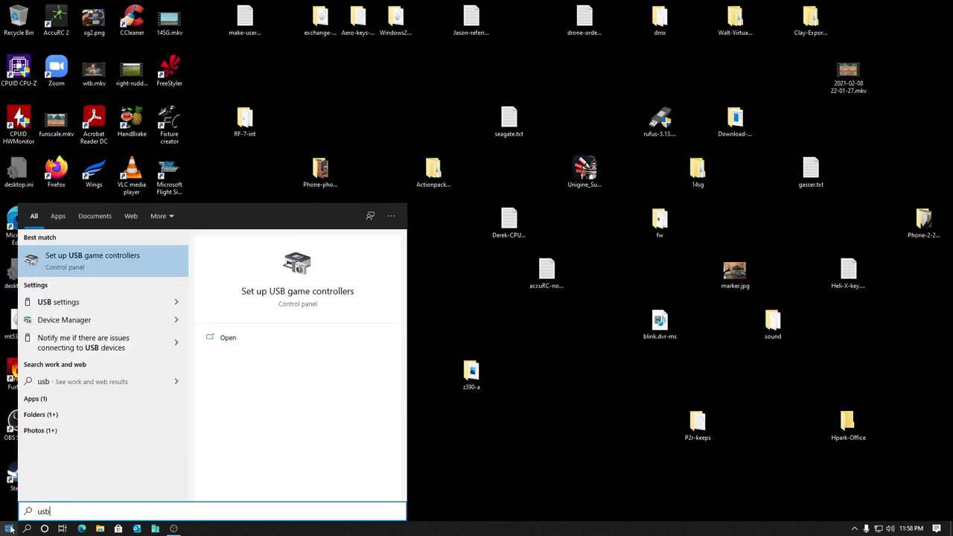
{"action": "type", "text": " ga"}
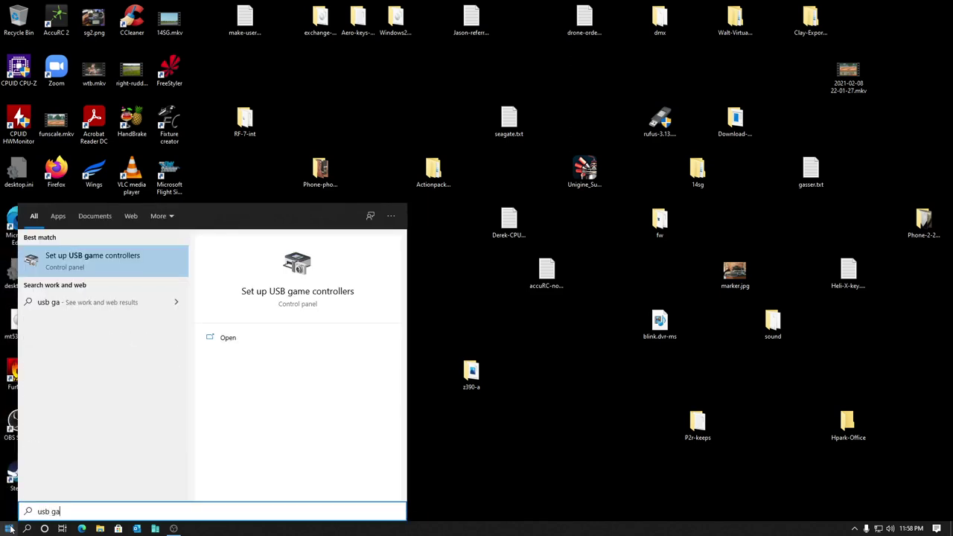
{"action": "left_click", "coordinate": [74, 262]}
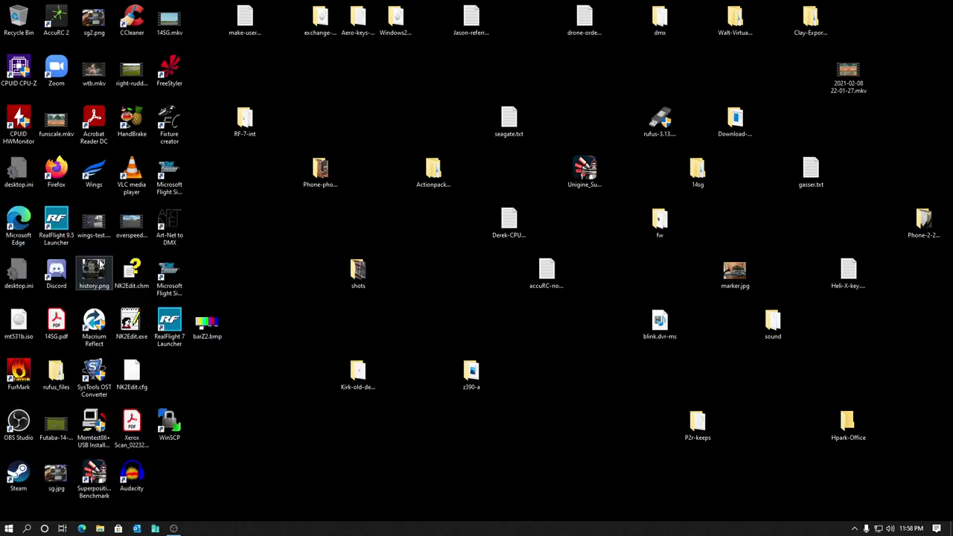
{"action": "left_click_drag", "start_coordinate": [73, 38], "coordinate": [331, 183]}
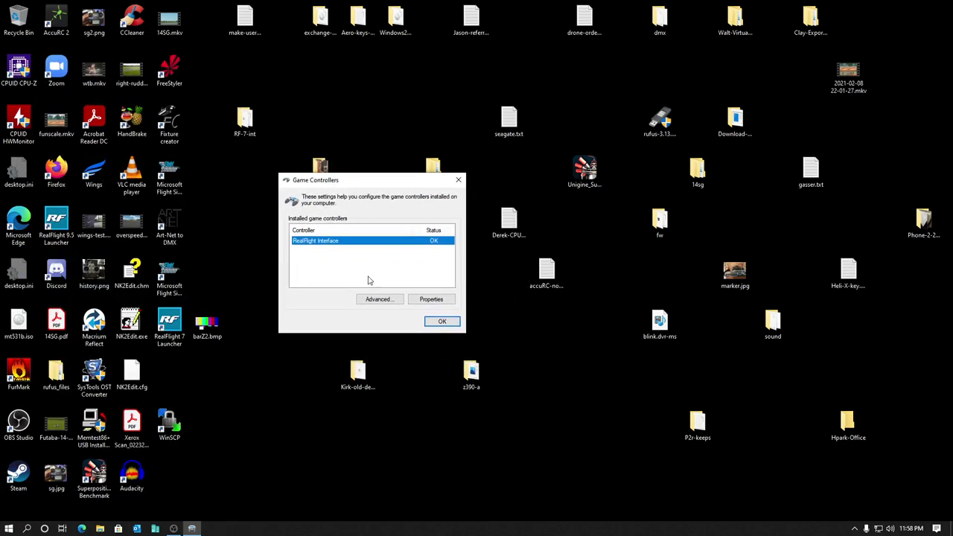
Run the calibration wizard from the RealFlight Interface properties, passing through the center point, X/Y axis, Z axis and rotation pages to finish.
{"action": "left_click", "coordinate": [438, 301]}
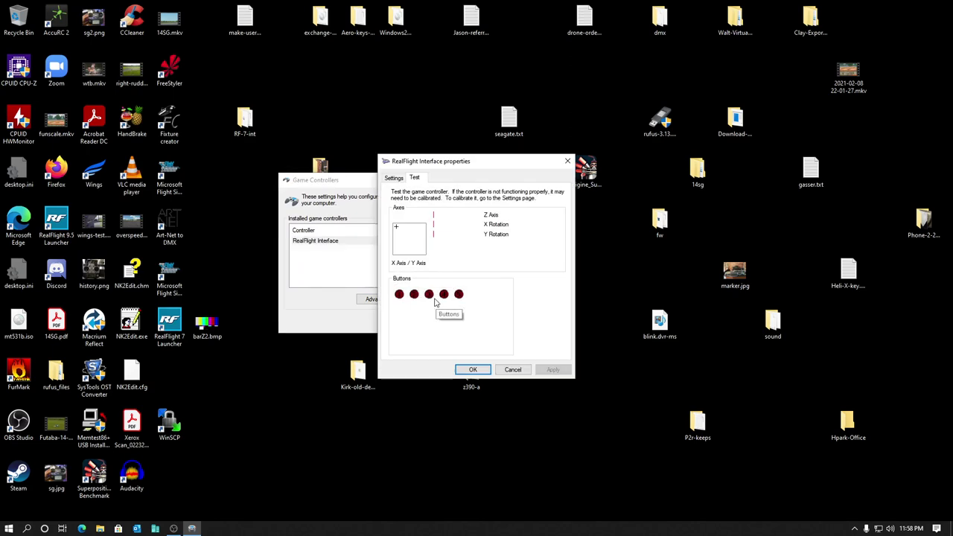
{"action": "left_click", "coordinate": [394, 179]}
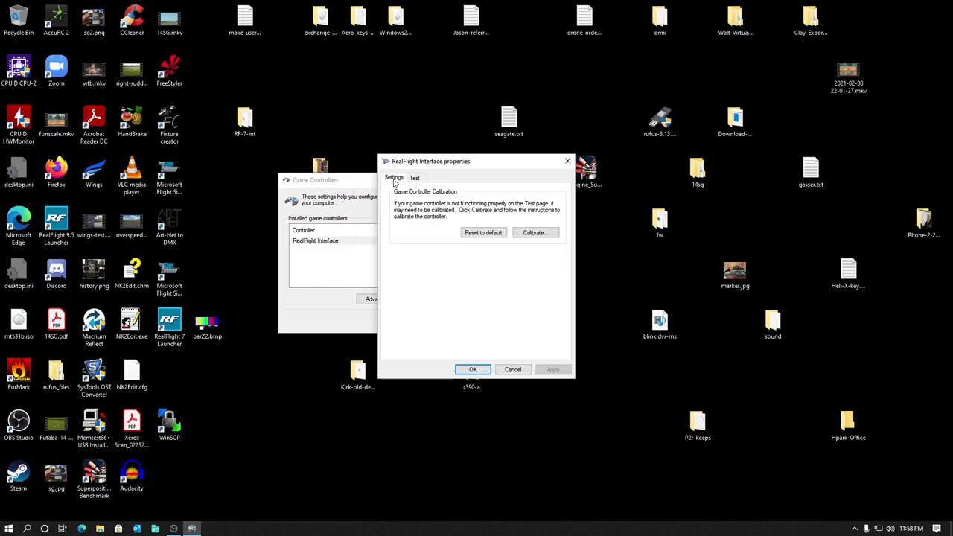
{"action": "left_click", "coordinate": [537, 233]}
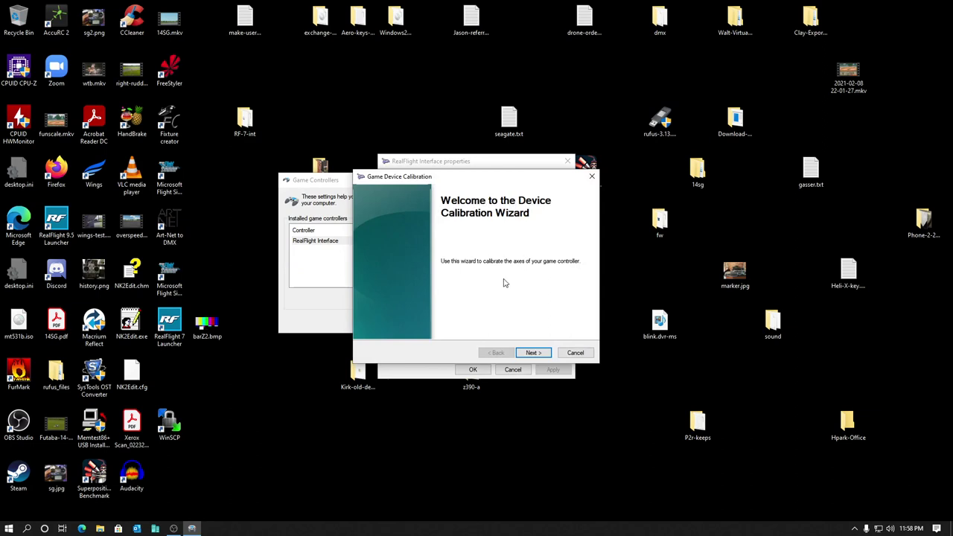
{"action": "left_click", "coordinate": [533, 354]}
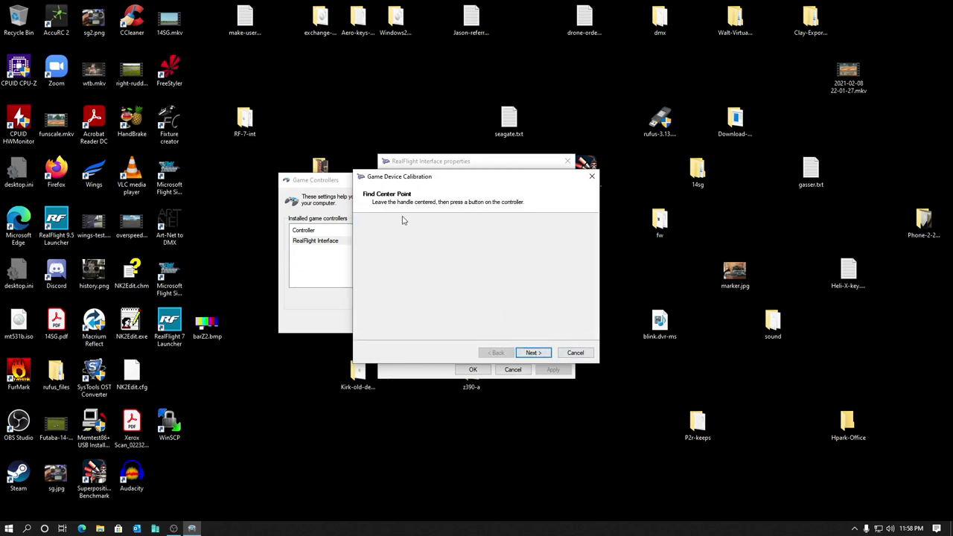
{"action": "left_click", "coordinate": [533, 355]}
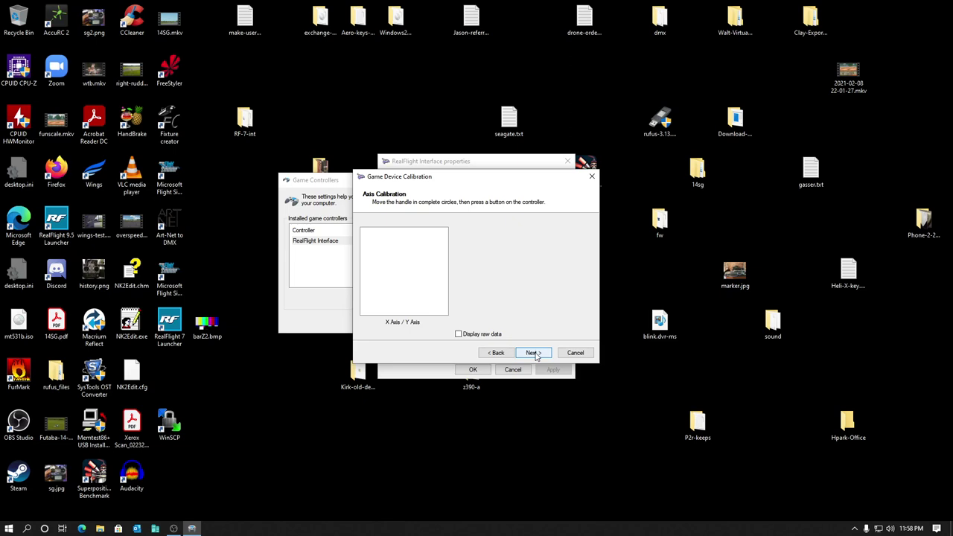
{"action": "left_click", "coordinate": [533, 354]}
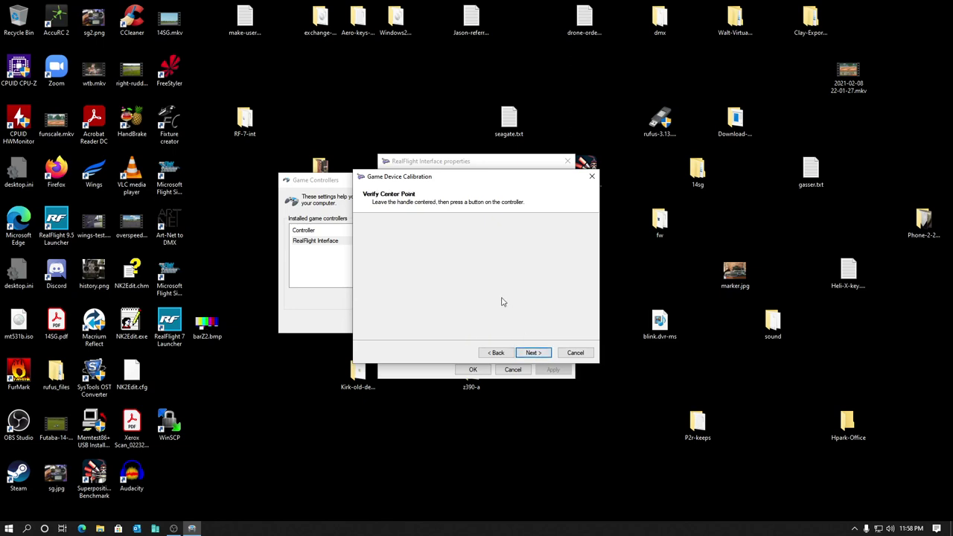
{"action": "left_click", "coordinate": [532, 352]}
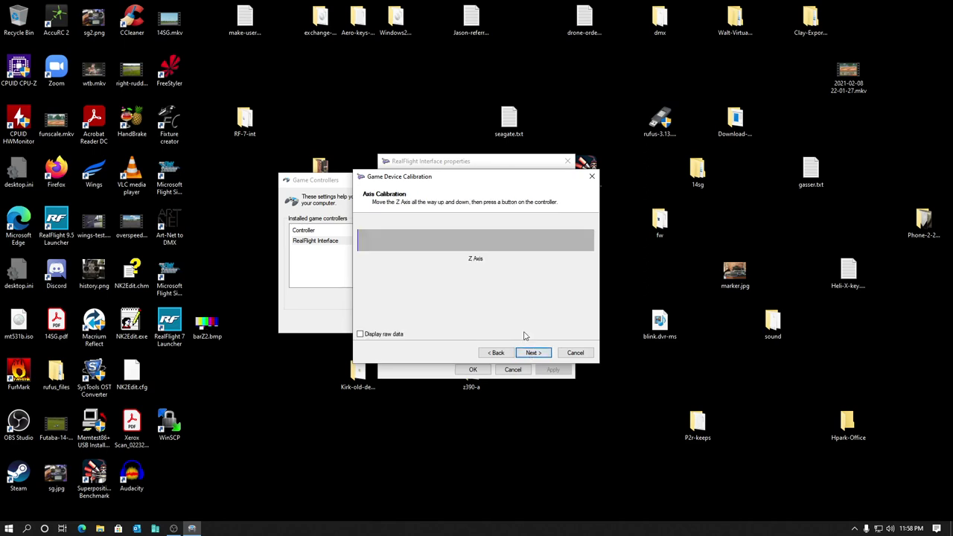
{"action": "left_click", "coordinate": [530, 354]}
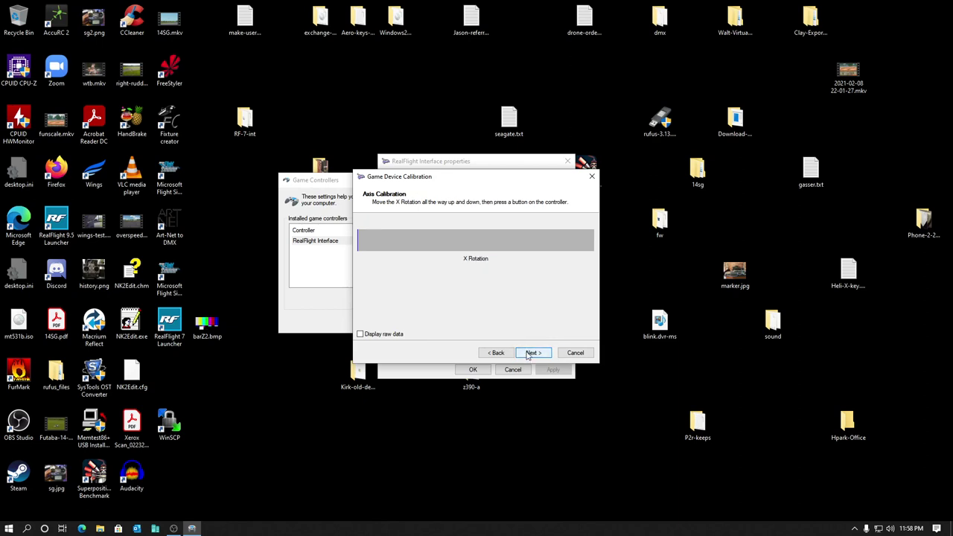
{"action": "left_click", "coordinate": [529, 356]}
{"action": "left_click", "coordinate": [529, 356]}
{"action": "left_click", "coordinate": [531, 353]}
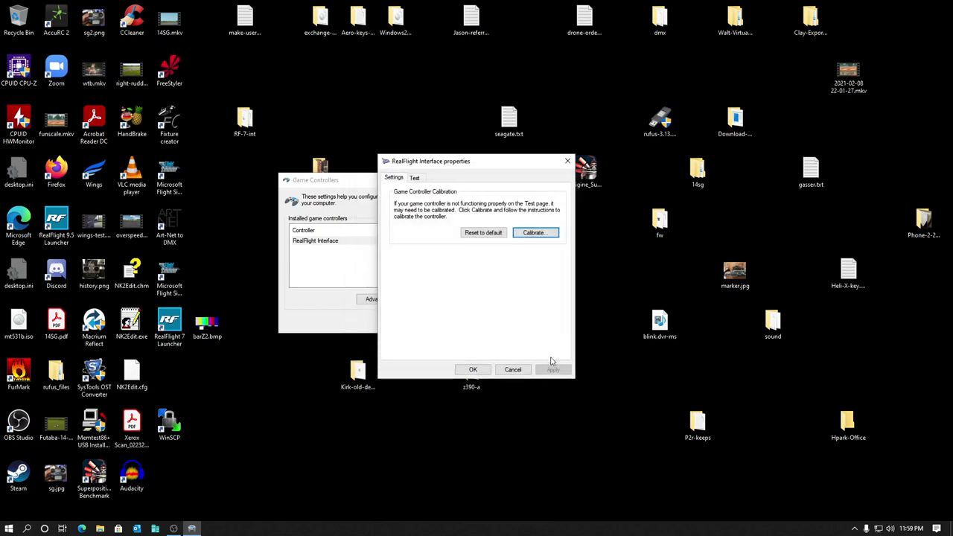
Reset the RealFlight Interface calibration to default, and choose the installed controller as the preferred device for older programs.
{"action": "left_click", "coordinate": [488, 235]}
{"action": "left_click", "coordinate": [473, 370]}
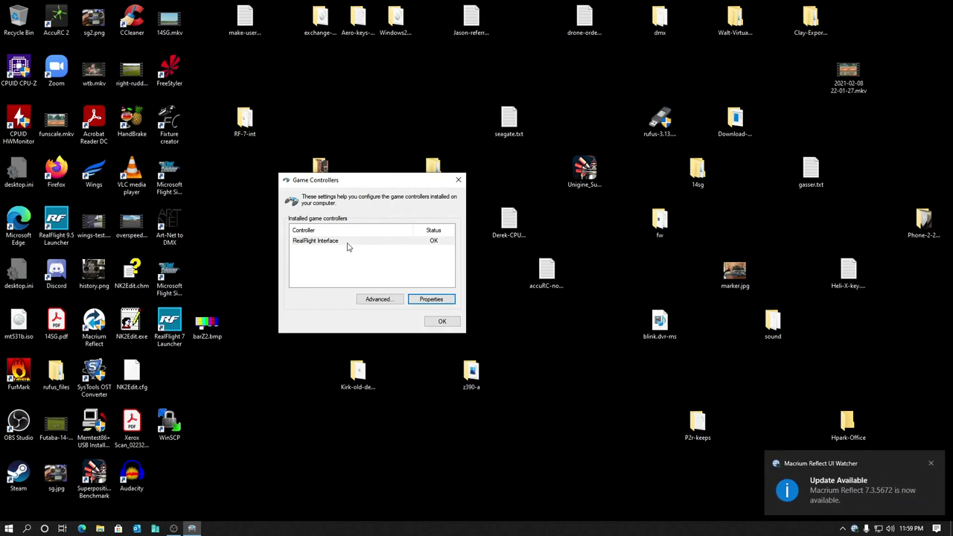
{"action": "left_click", "coordinate": [381, 299]}
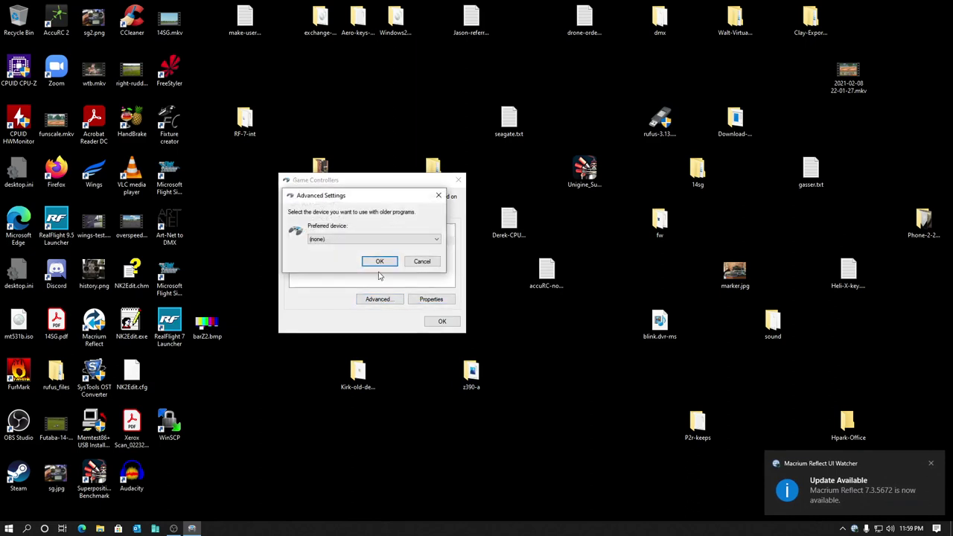
{"action": "left_click", "coordinate": [434, 239]}
{"action": "left_click", "coordinate": [354, 256]}
{"action": "left_click", "coordinate": [379, 262]}
Check the RealFlight Interface's test and calibration settings without changing them, and close the game controller windows.
{"action": "left_click", "coordinate": [433, 299]}
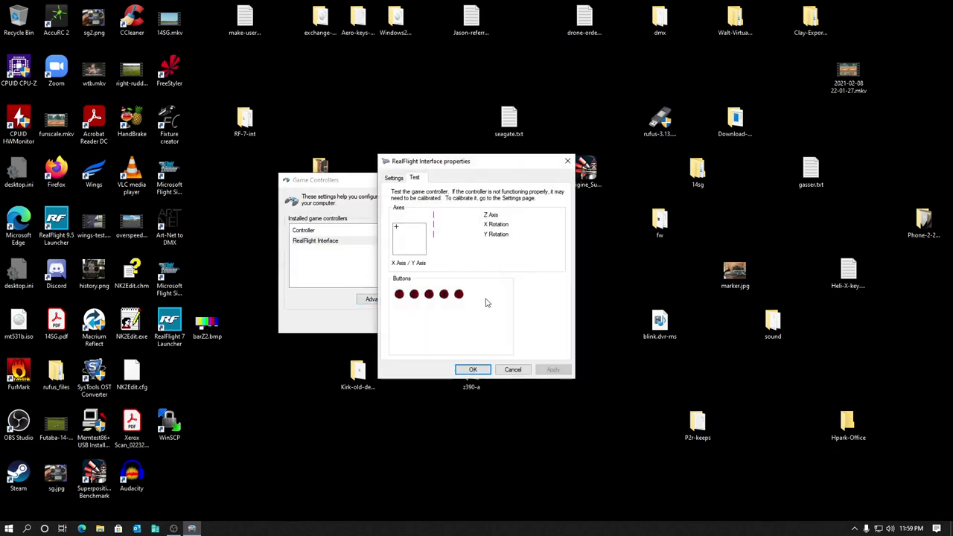
{"action": "left_click", "coordinate": [393, 179]}
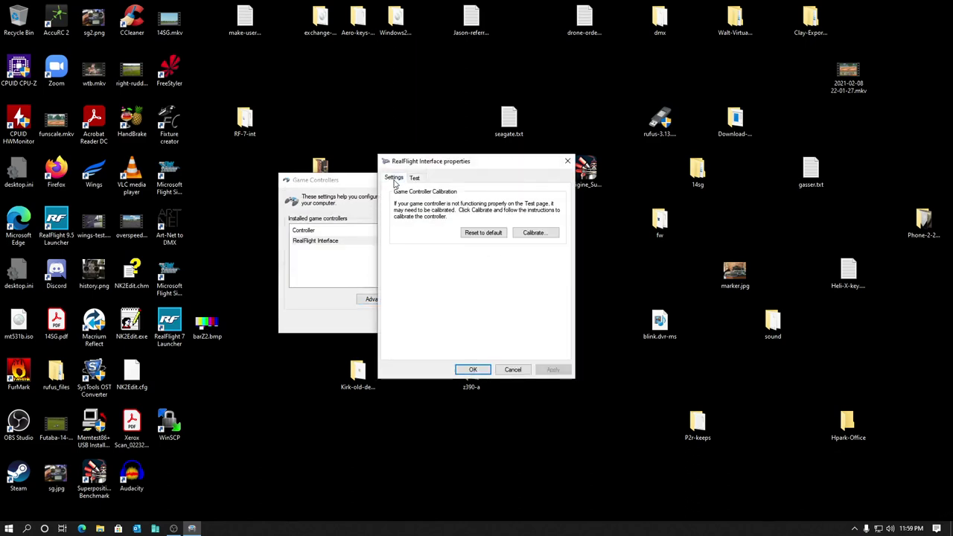
{"action": "left_click", "coordinate": [421, 180]}
{"action": "left_click", "coordinate": [405, 179]}
{"action": "left_click", "coordinate": [512, 369]}
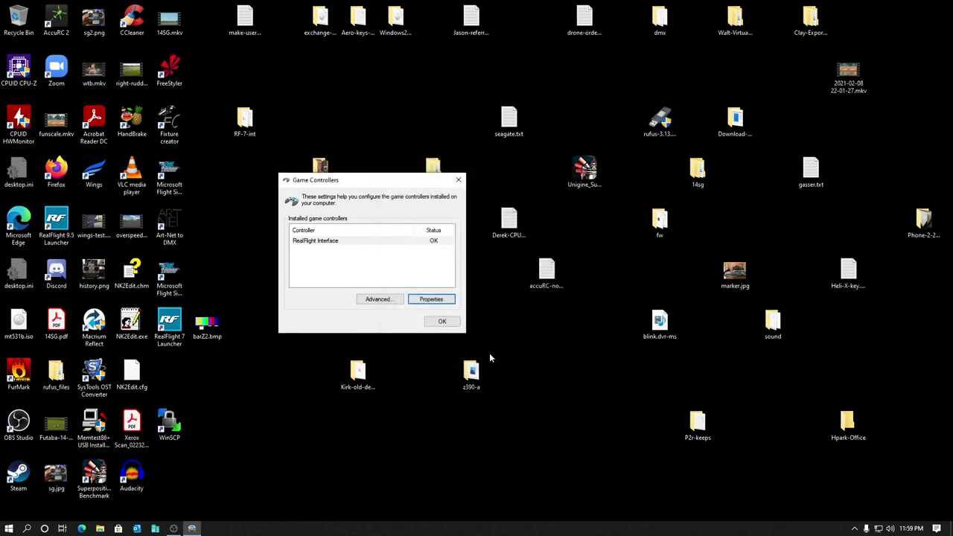
{"action": "left_click", "coordinate": [442, 322]}
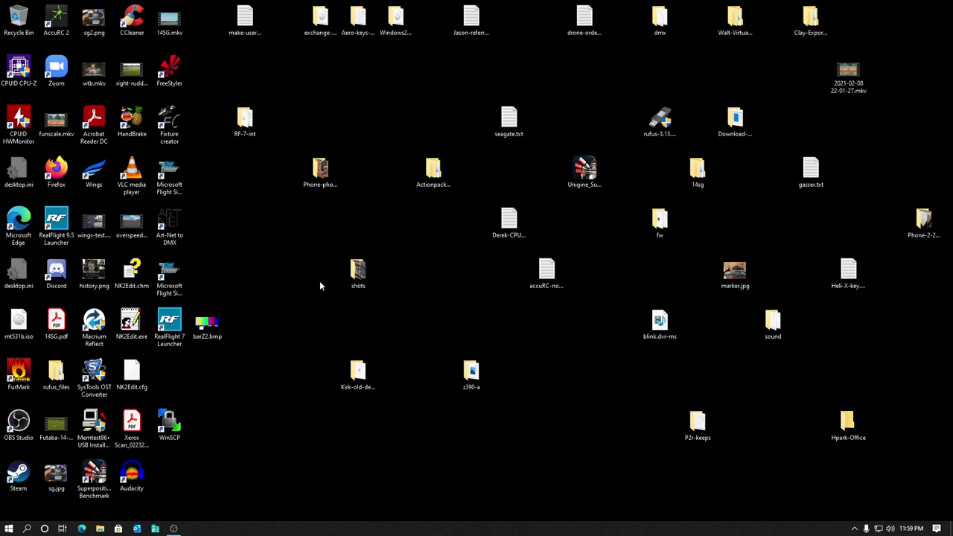
Launch RealFlight 7 from its desktop launcher and dismiss the welcome dialog to enter the flying field.
{"action": "mouse_move", "coordinate": [169, 319]}
{"action": "left_mouse_down"}
{"action": "mouse_move", "coordinate": [202, 311]}
{"action": "mouse_move", "coordinate": [169, 321]}
{"action": "left_mouse_up"}
{"action": "double_click", "coordinate": [169, 322]}
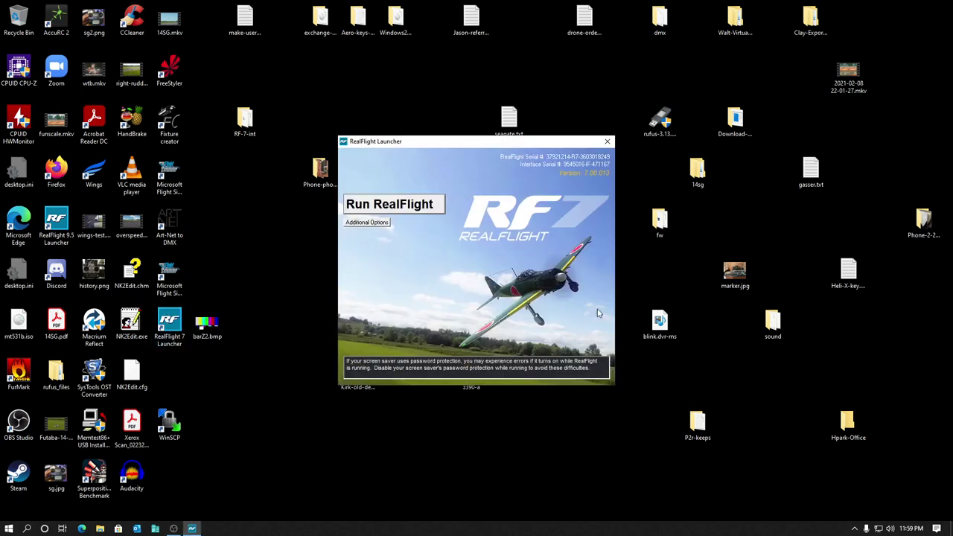
{"action": "left_click", "coordinate": [408, 206]}
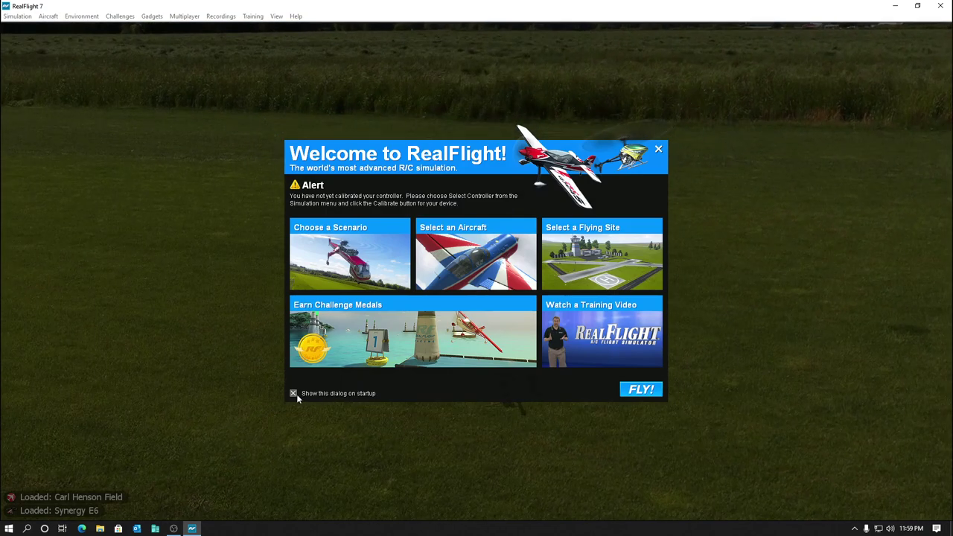
{"action": "left_click", "coordinate": [637, 388]}
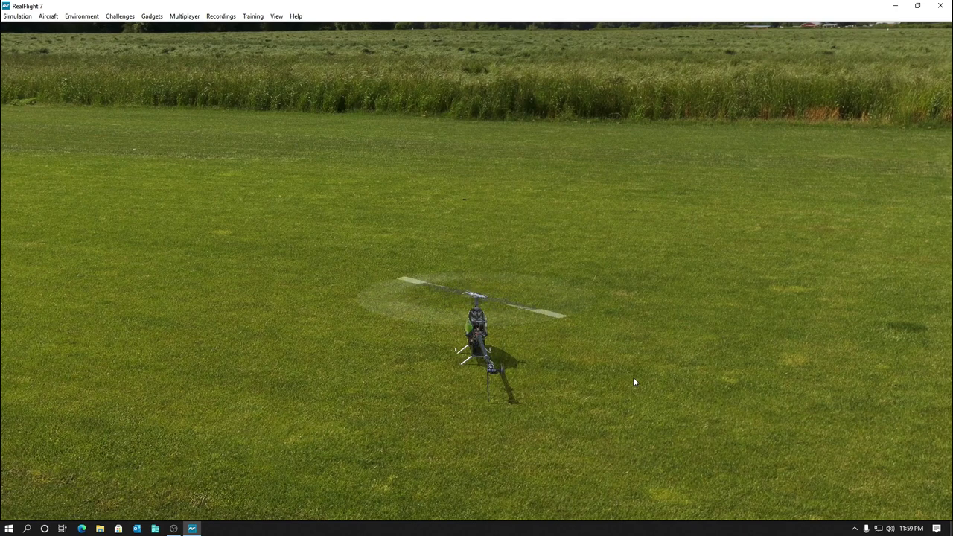
Open RealFlight's controller selection and choose the dx6i profile for the Radio Transmitter.
{"action": "left_click", "coordinate": [15, 13]}
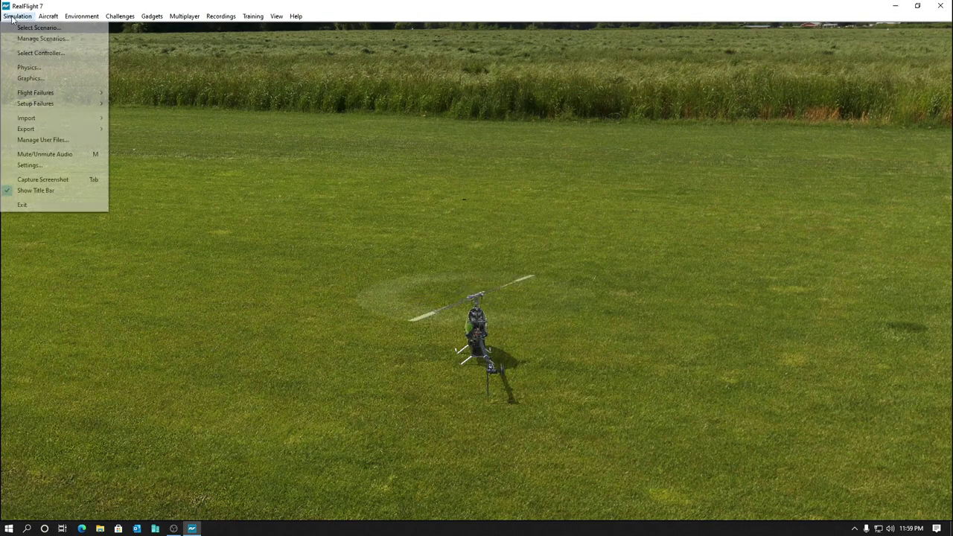
{"action": "left_click", "coordinate": [38, 53]}
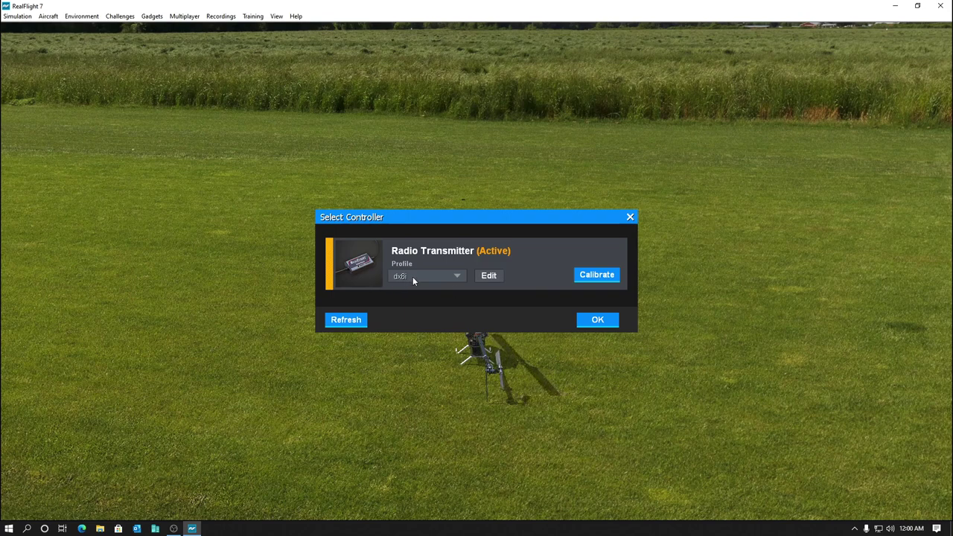
{"action": "left_click", "coordinate": [456, 276]}
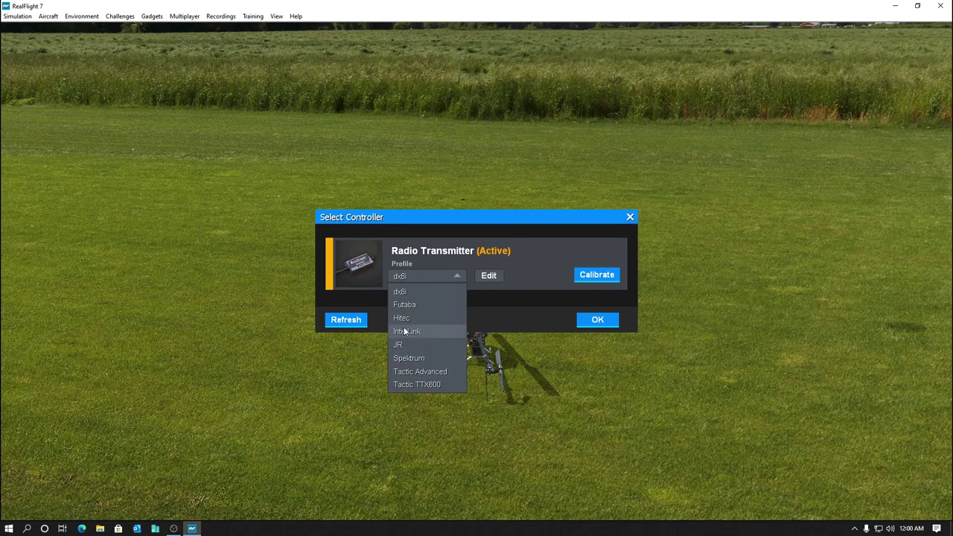
{"action": "left_click", "coordinate": [413, 295]}
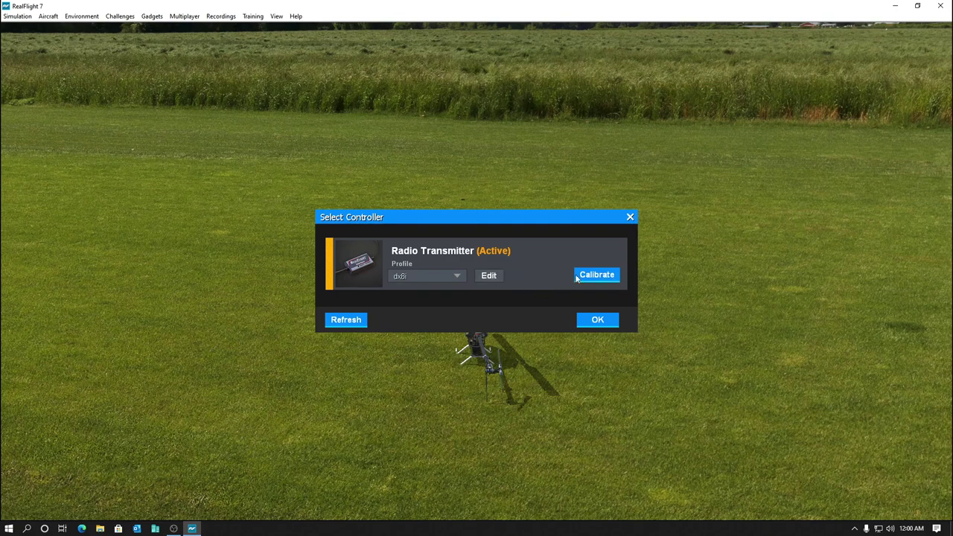
Edit the dx6i profile, assigning Channel 1 to 3 Throttle and Channel 2 to 1 Aileron.
{"action": "left_click", "coordinate": [492, 275]}
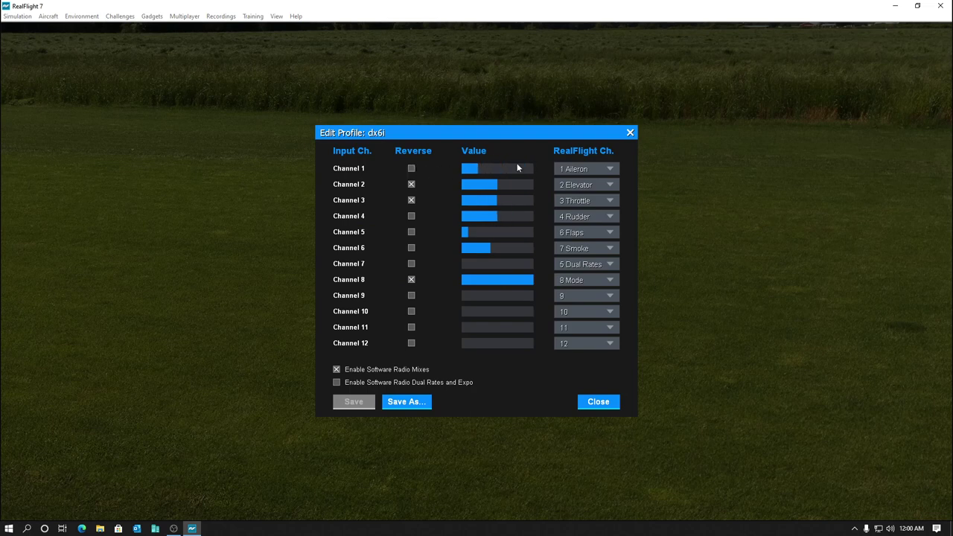
{"action": "left_click", "coordinate": [609, 170]}
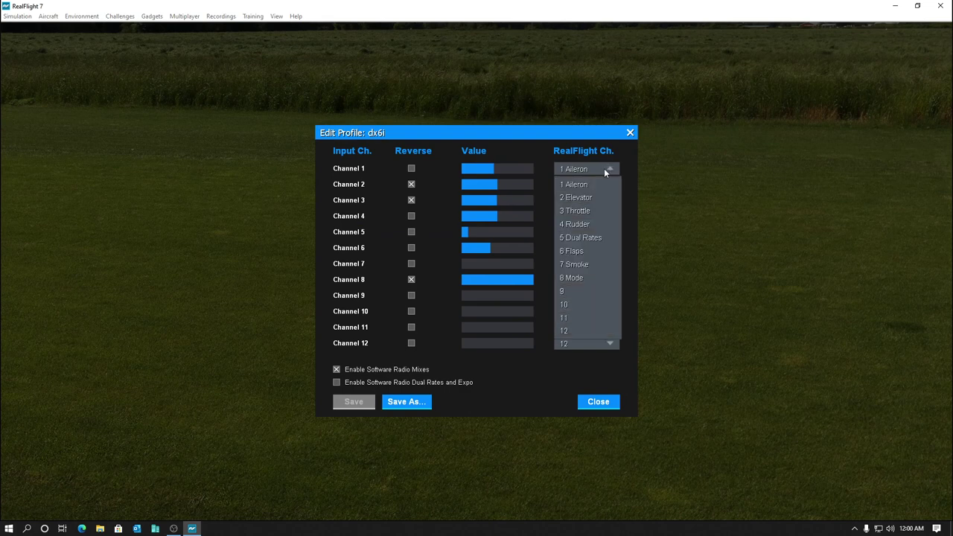
{"action": "left_click", "coordinate": [581, 209]}
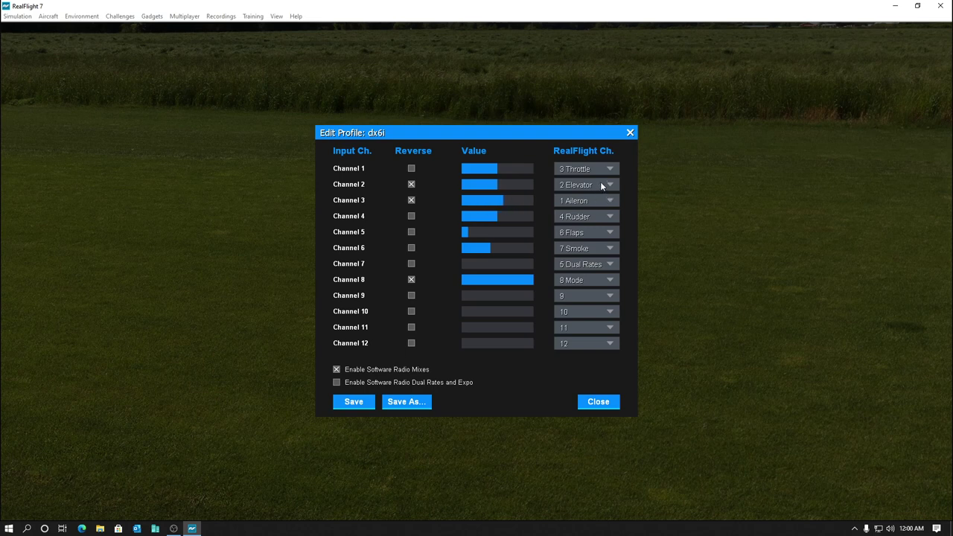
{"action": "left_click", "coordinate": [609, 186]}
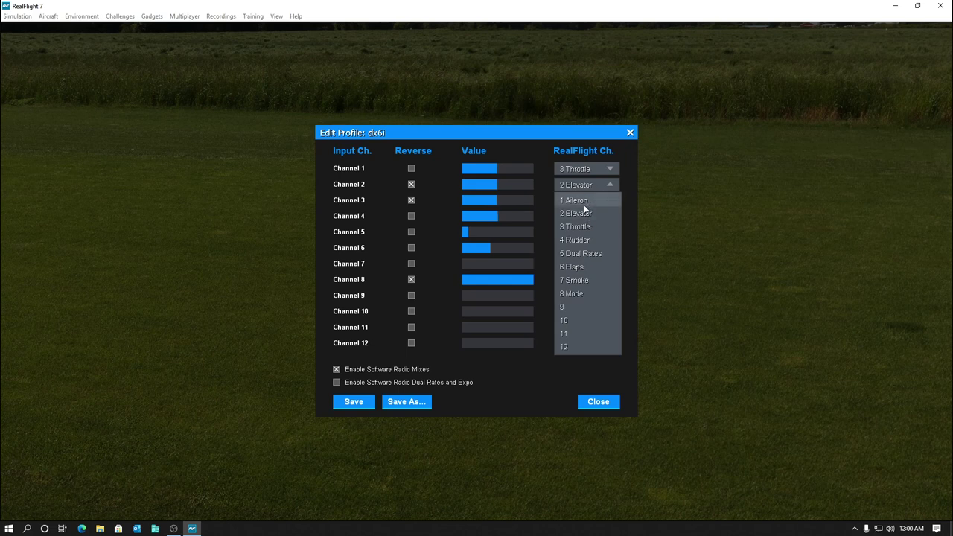
{"action": "left_click", "coordinate": [582, 202]}
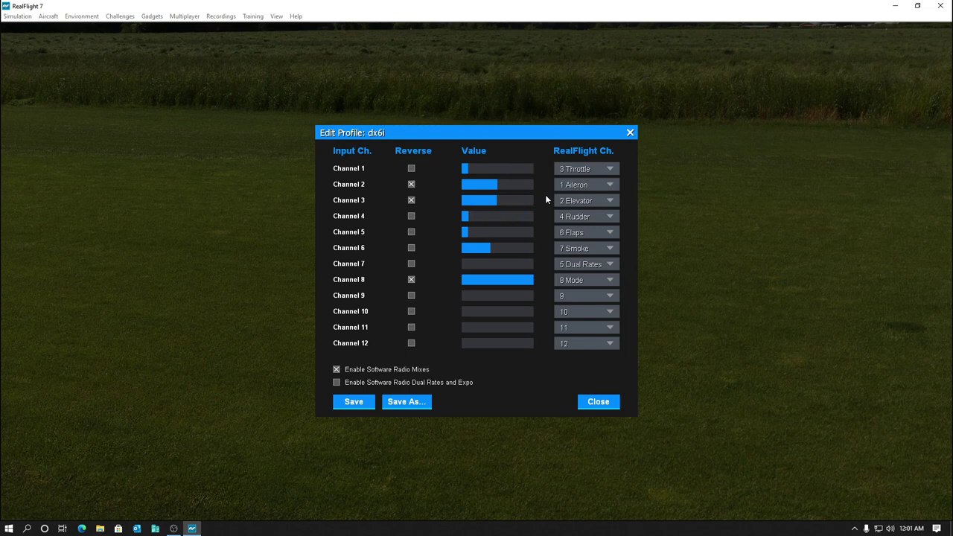
Reverse Channel 4 and assign Channel 5 to 8 Mode in the dx6i profile, then save it and return to the flying field.
{"action": "left_click", "coordinate": [413, 216]}
{"action": "left_click", "coordinate": [611, 233]}
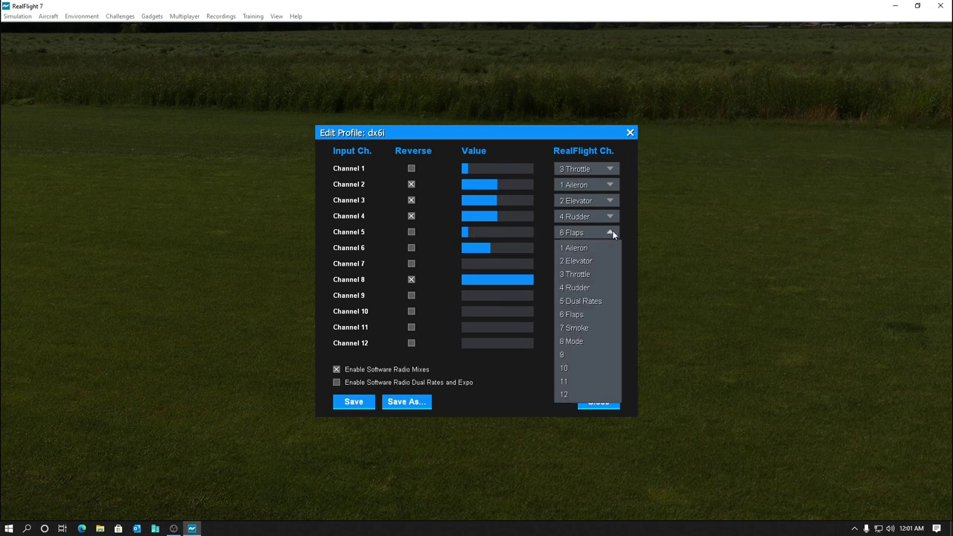
{"action": "left_click", "coordinate": [586, 339]}
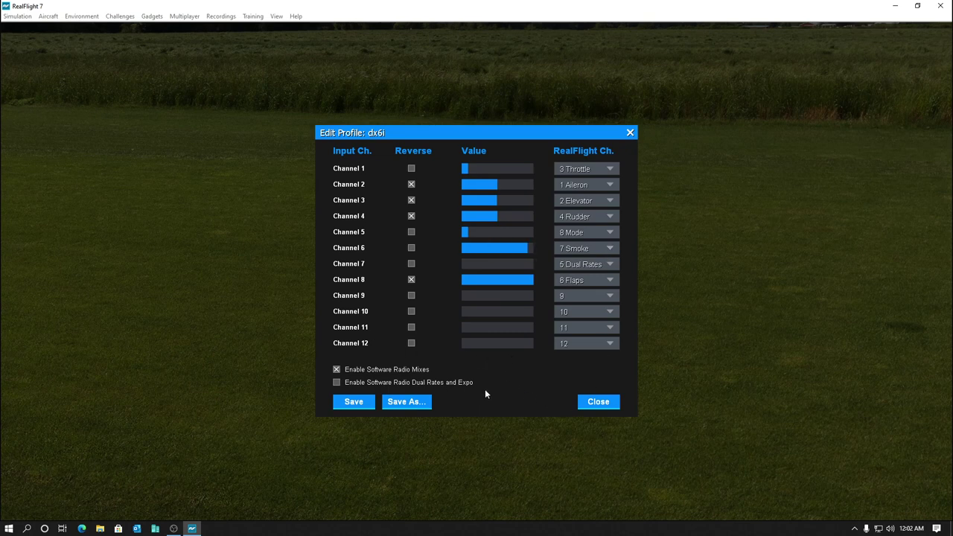
{"action": "left_click", "coordinate": [359, 402]}
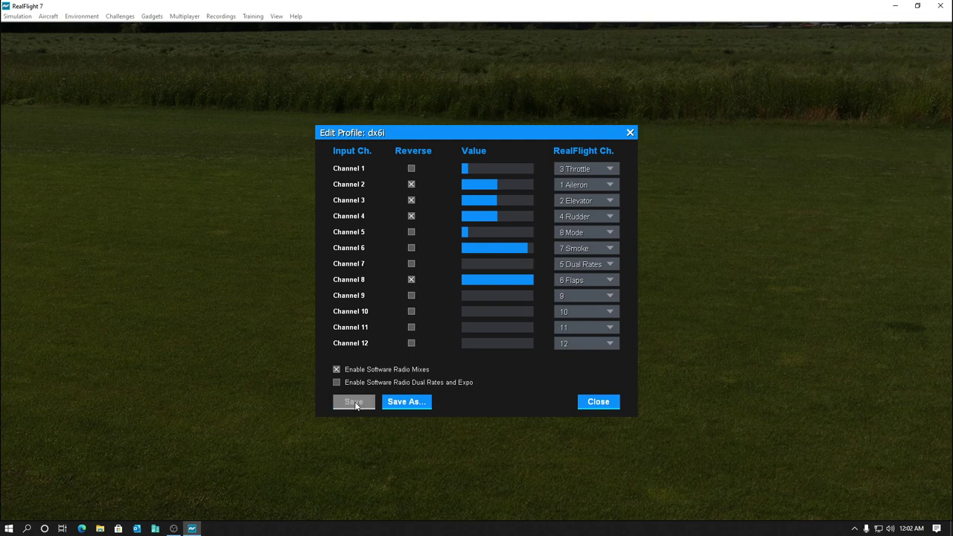
{"action": "left_click", "coordinate": [600, 402]}
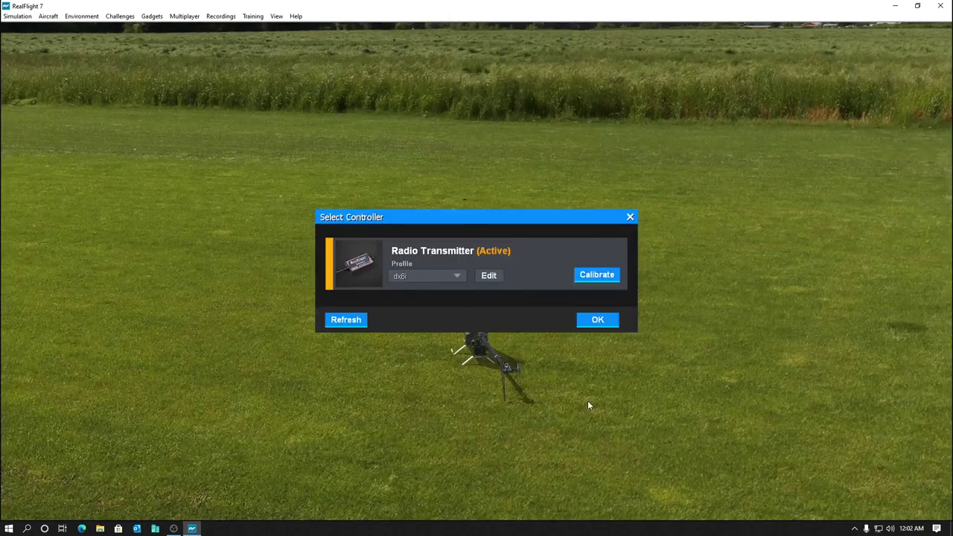
{"action": "left_click", "coordinate": [599, 322]}
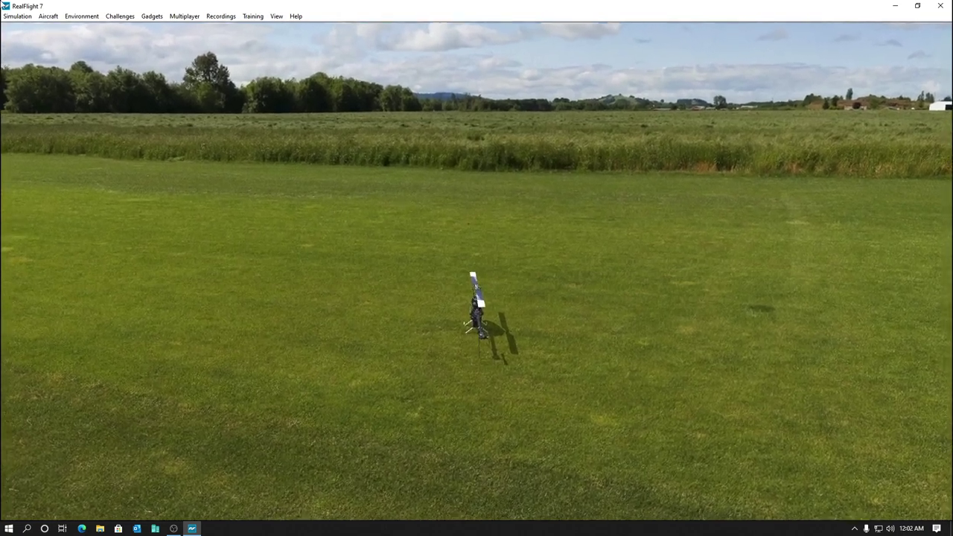
Reopen the dx6i profile, turn off the Channel 2 reversal and save it, then test the helicopter and reset it.
{"action": "left_click", "coordinate": [25, 15]}
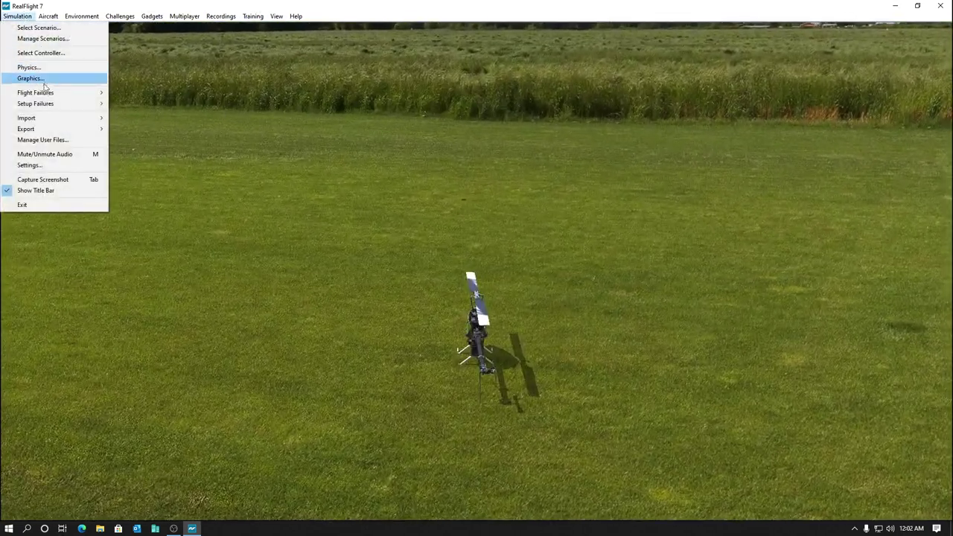
{"action": "left_click", "coordinate": [40, 53]}
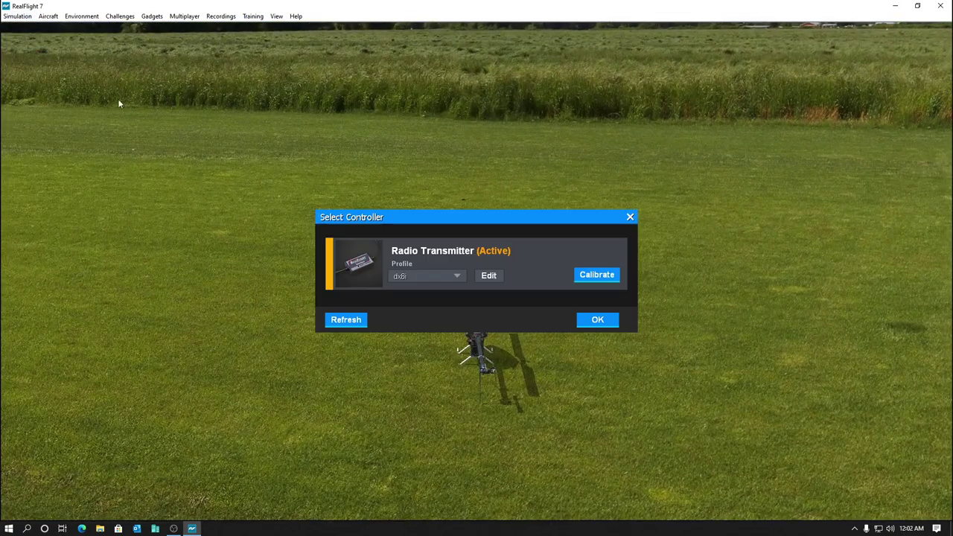
{"action": "left_click", "coordinate": [488, 276]}
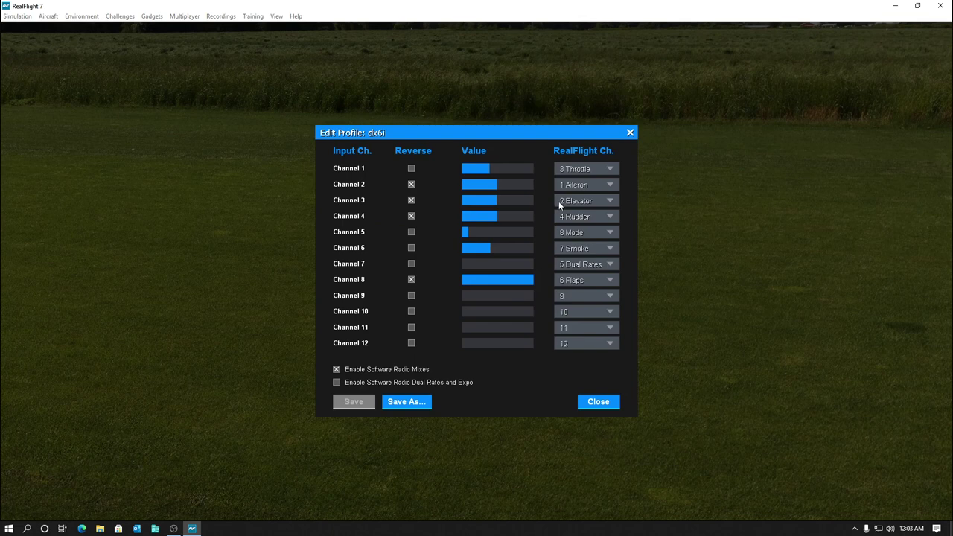
{"action": "left_click", "coordinate": [411, 184]}
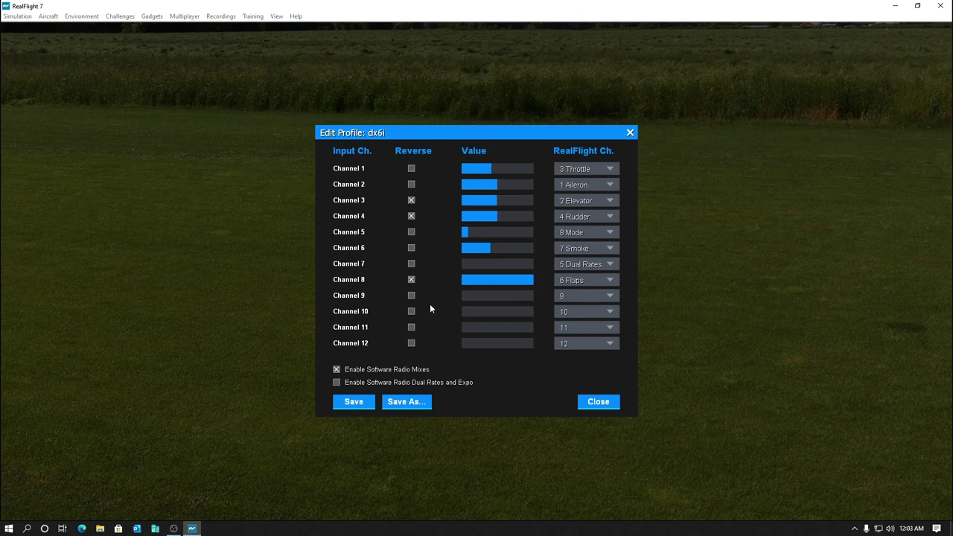
{"action": "left_click", "coordinate": [344, 402]}
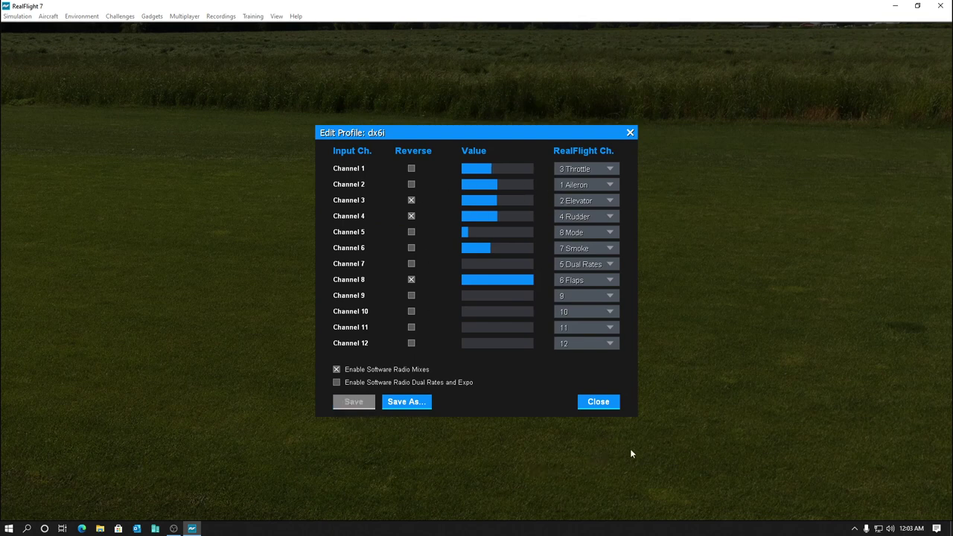
{"action": "left_click", "coordinate": [593, 402]}
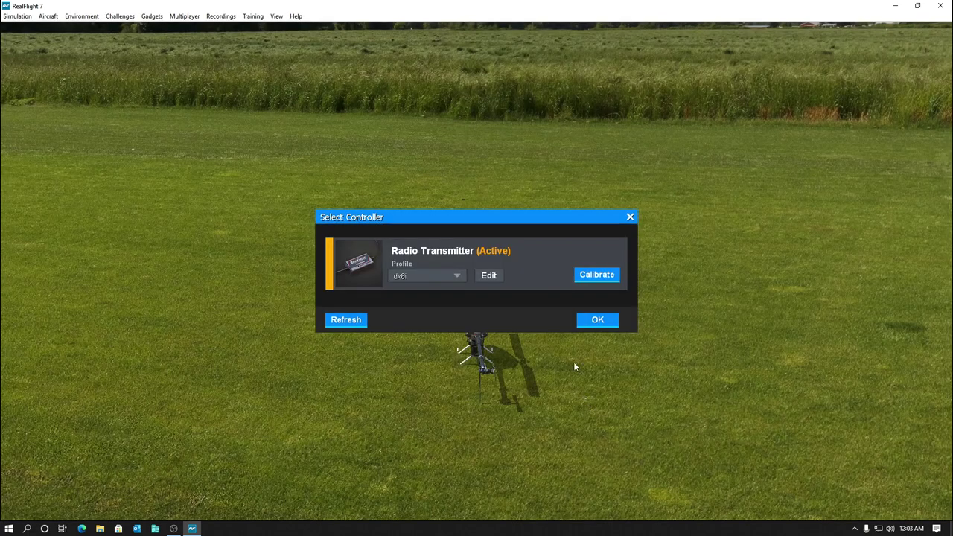
{"action": "left_click", "coordinate": [596, 320]}
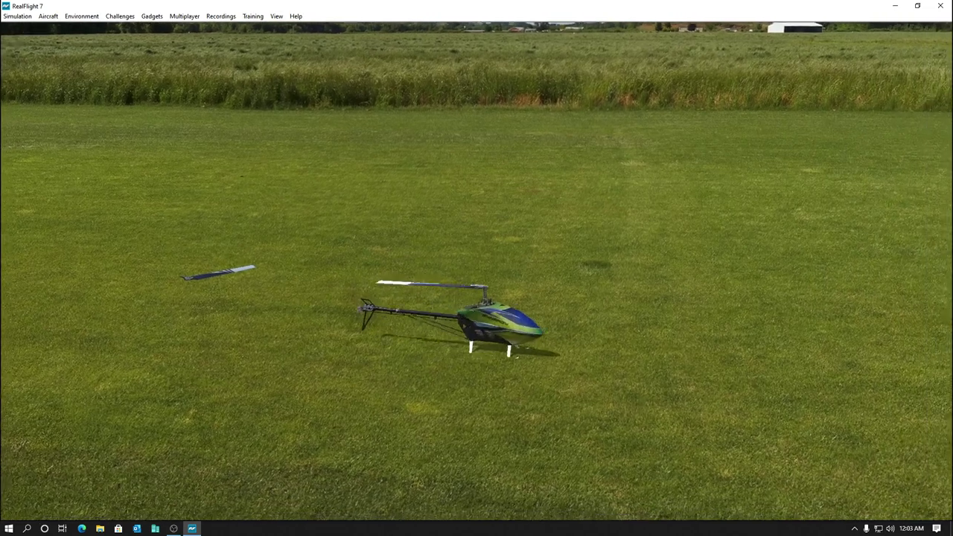
{"action": "key", "text": "space"}
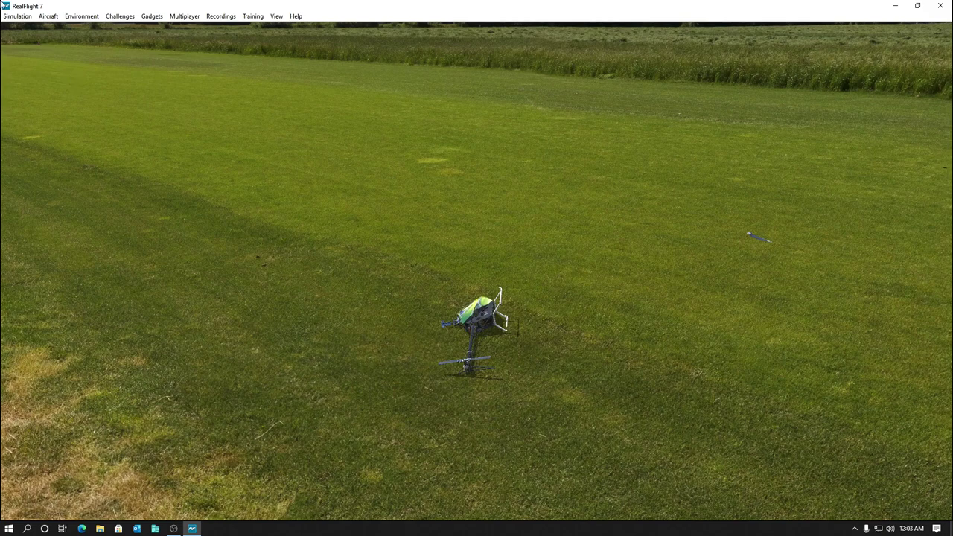
Turn off the Channel 3 reversal in the dx6i profile, save it and return to the flying field.
{"action": "left_click", "coordinate": [17, 15]}
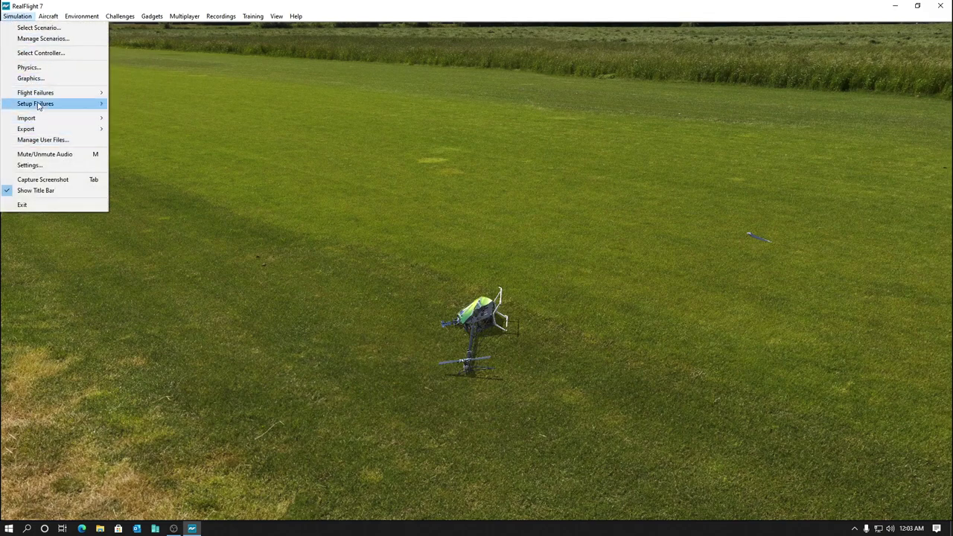
{"action": "left_click", "coordinate": [39, 52]}
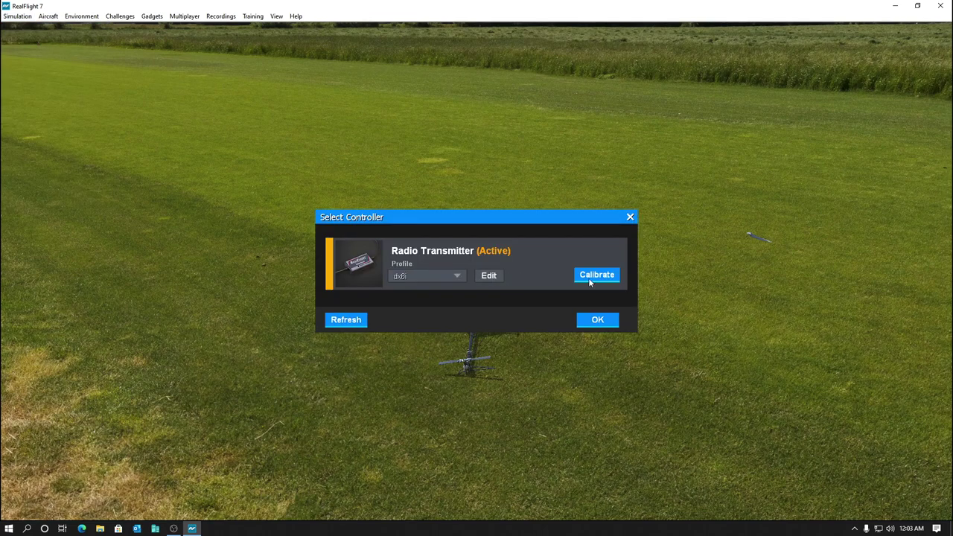
{"action": "left_click", "coordinate": [488, 277]}
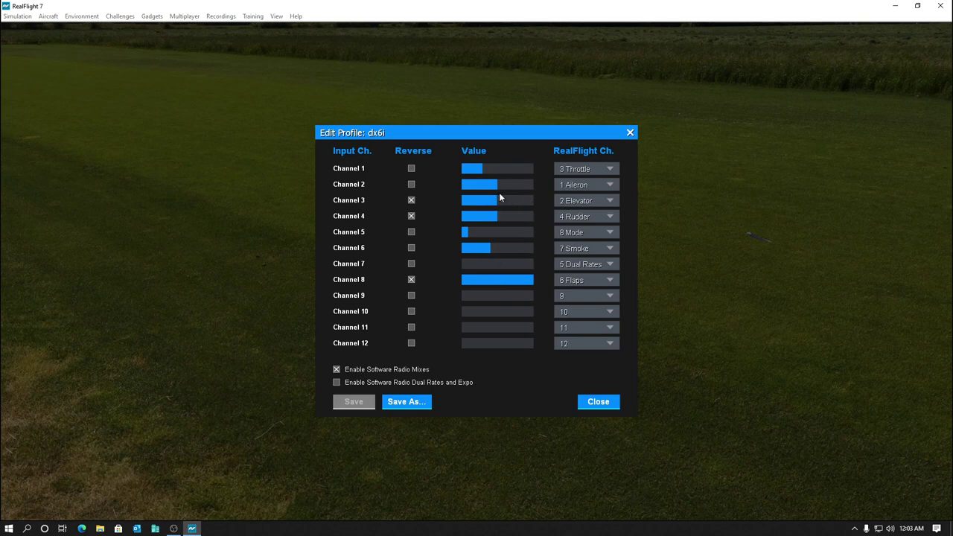
{"action": "left_click", "coordinate": [412, 201]}
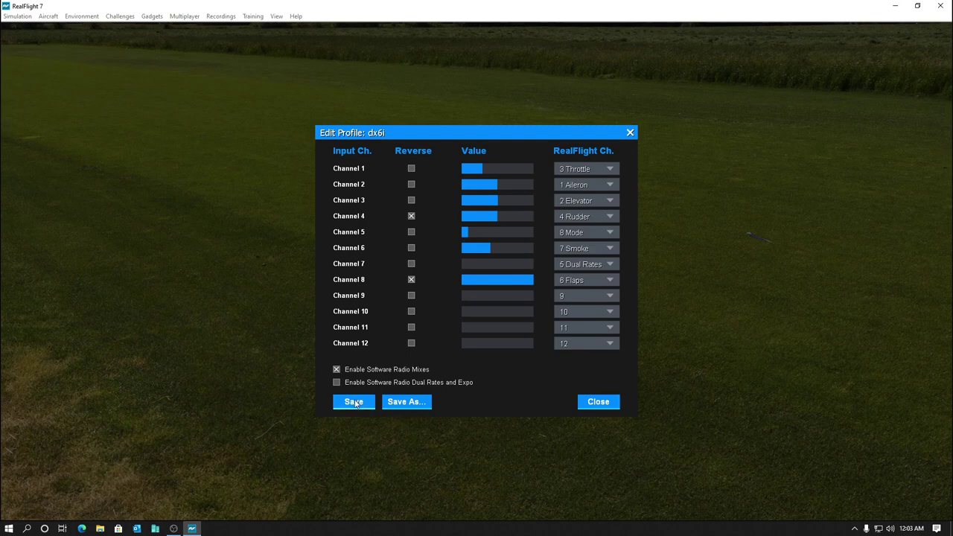
{"action": "left_click", "coordinate": [591, 403]}
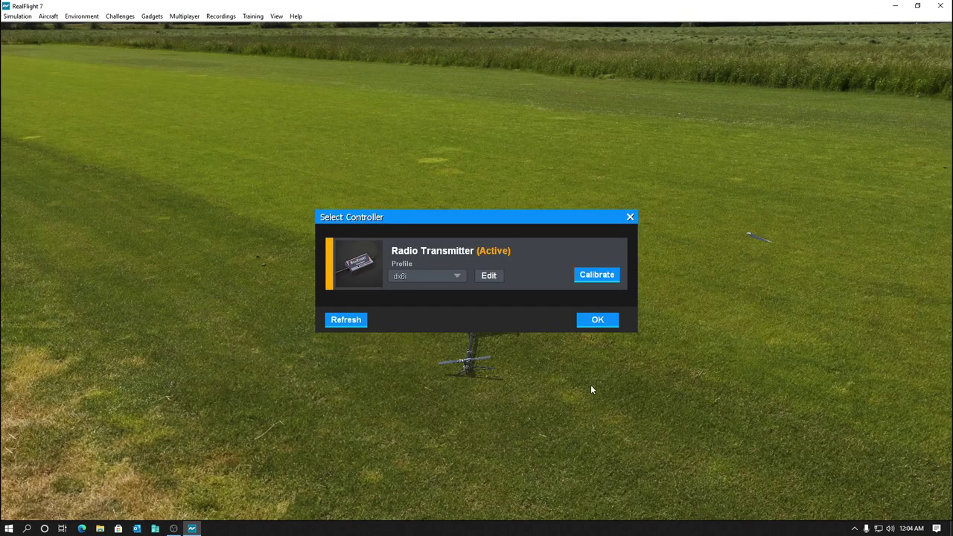
{"action": "left_click", "coordinate": [597, 320]}
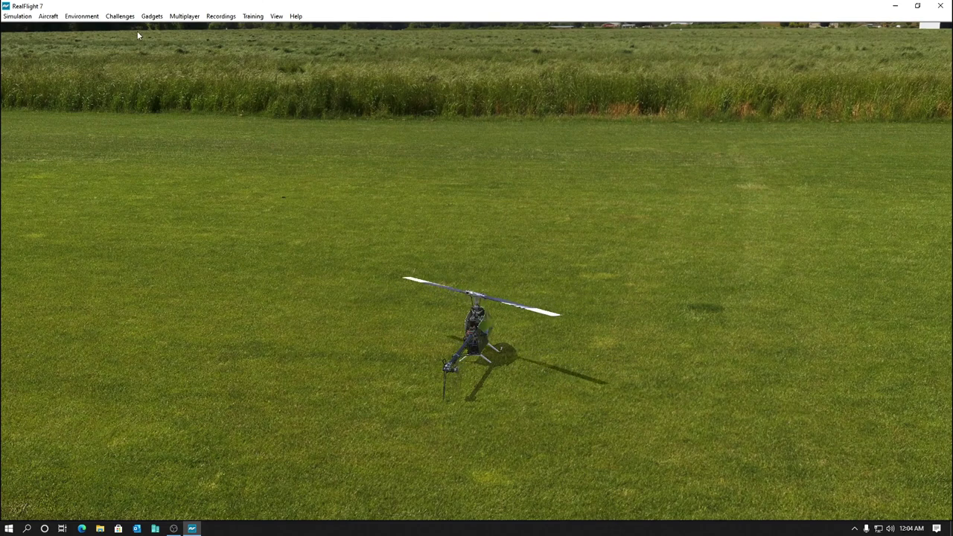
Calibrate the Radio Transmitter through to the end, then return to the flying field and reset the helicopter.
{"action": "left_click", "coordinate": [18, 17]}
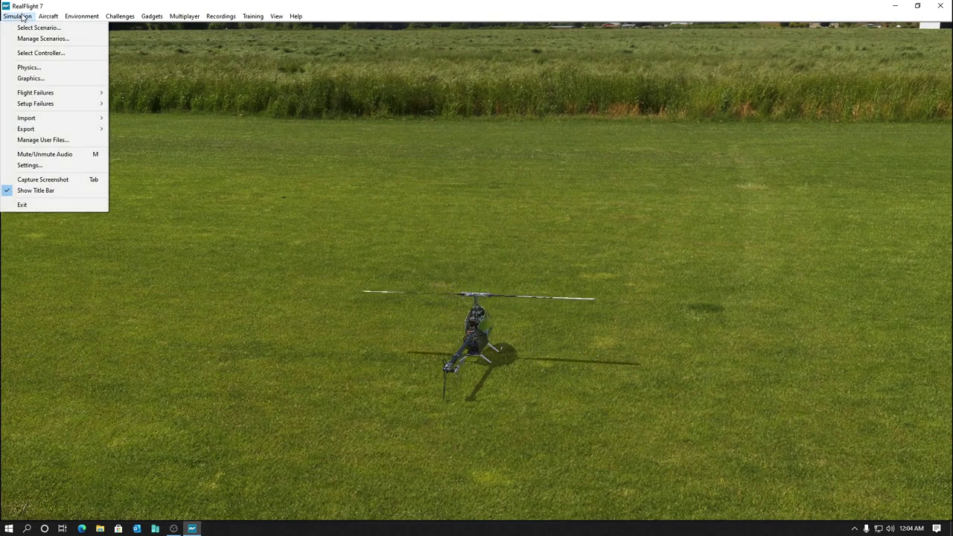
{"action": "left_click", "coordinate": [37, 53]}
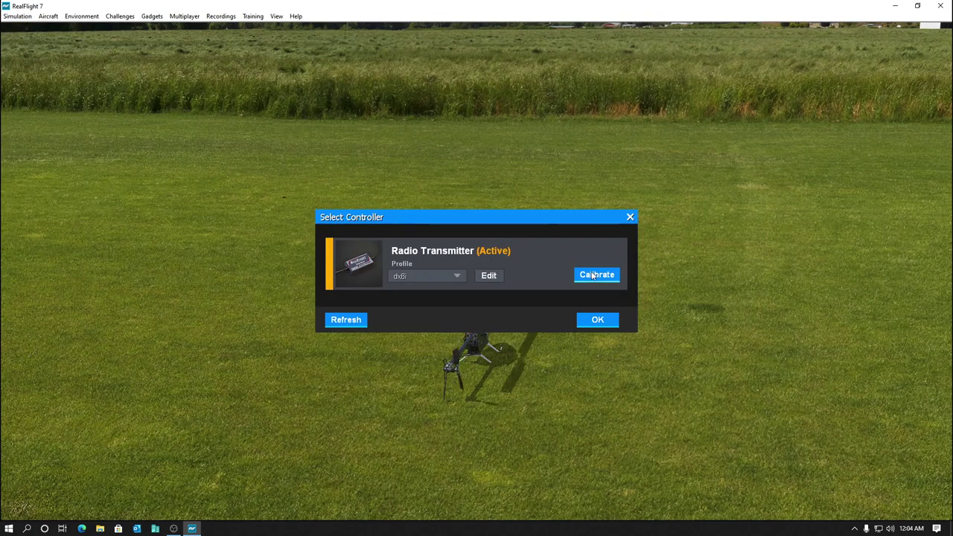
{"action": "left_click", "coordinate": [593, 275]}
{"action": "left_click", "coordinate": [640, 377]}
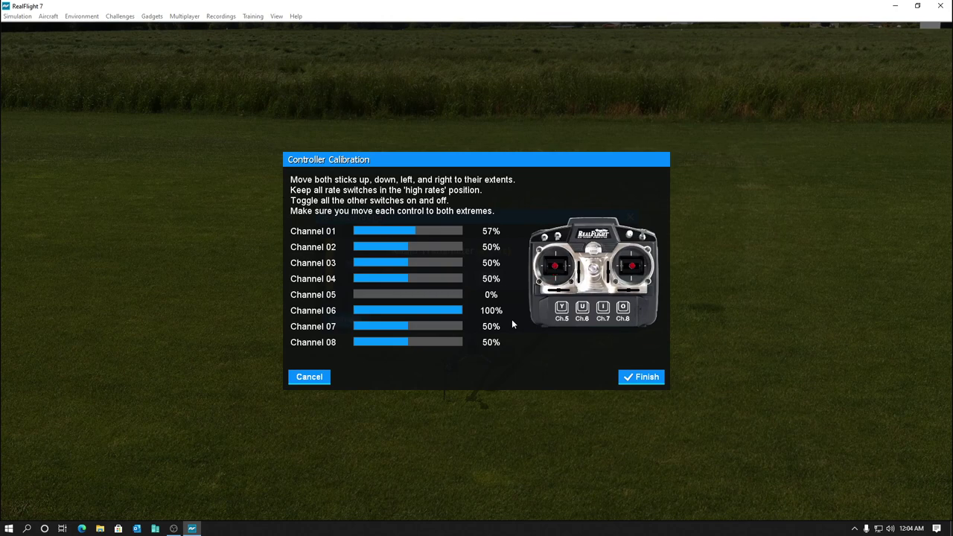
{"action": "left_click", "coordinate": [647, 377]}
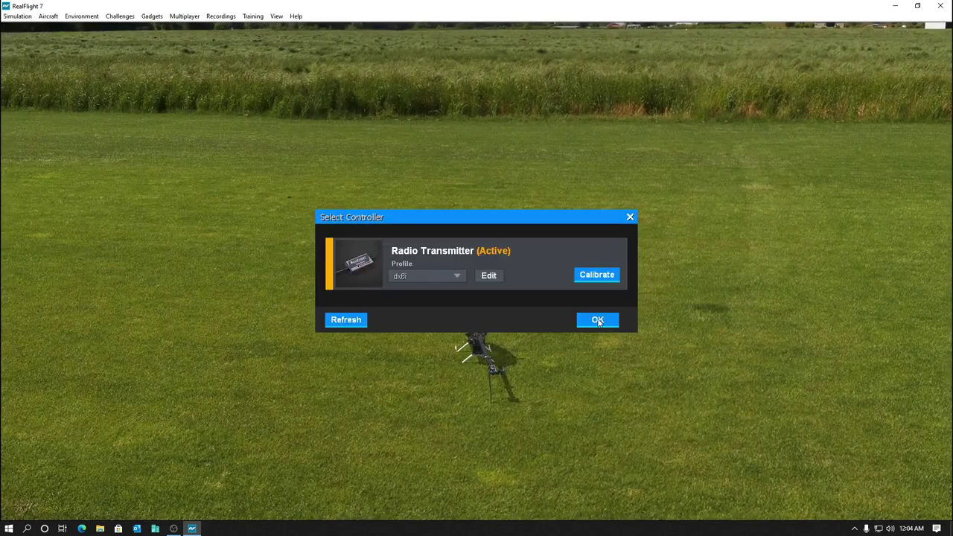
{"action": "left_click", "coordinate": [598, 320]}
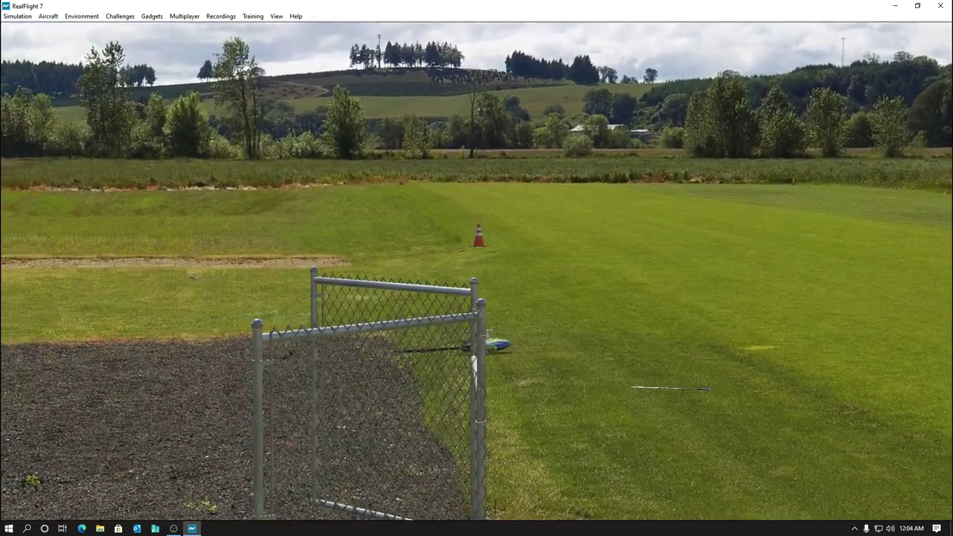
{"action": "key", "text": "space"}
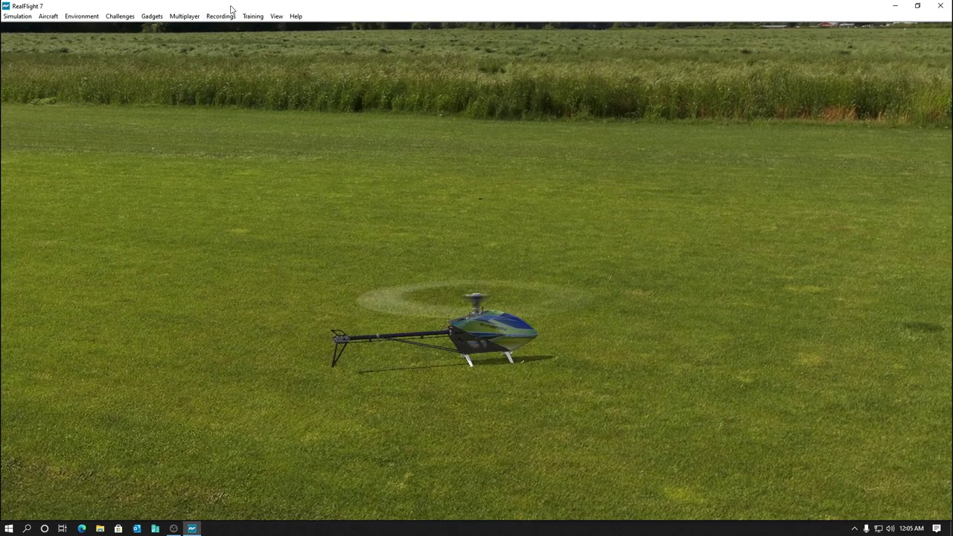
Reverse Channel 2 in the dx6i profile, save it and return to the flying field.
{"action": "left_click", "coordinate": [18, 16]}
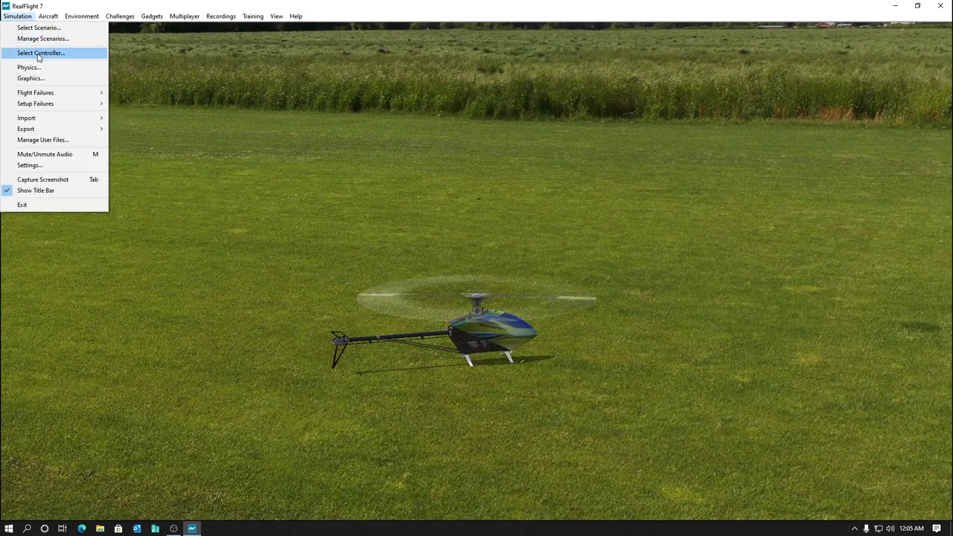
{"action": "left_click", "coordinate": [37, 56]}
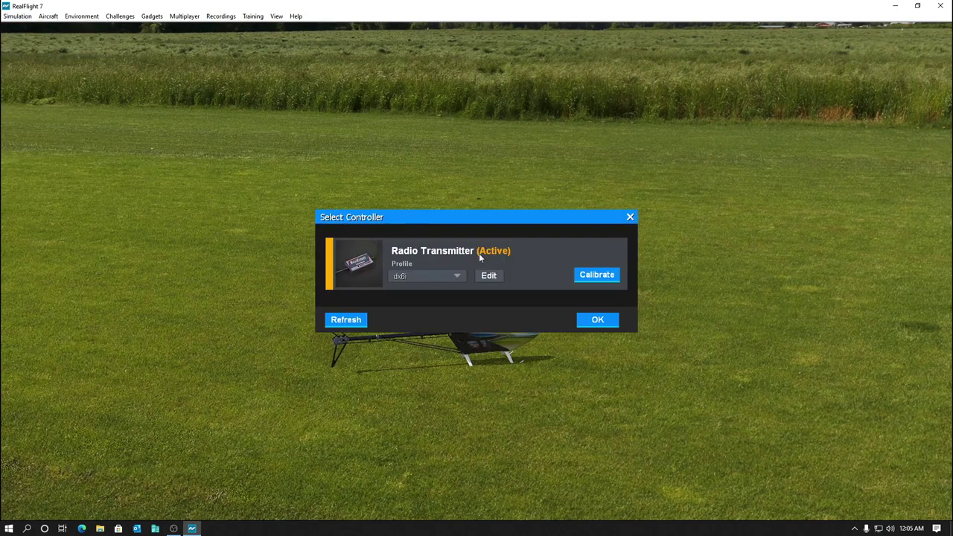
{"action": "left_click", "coordinate": [491, 273]}
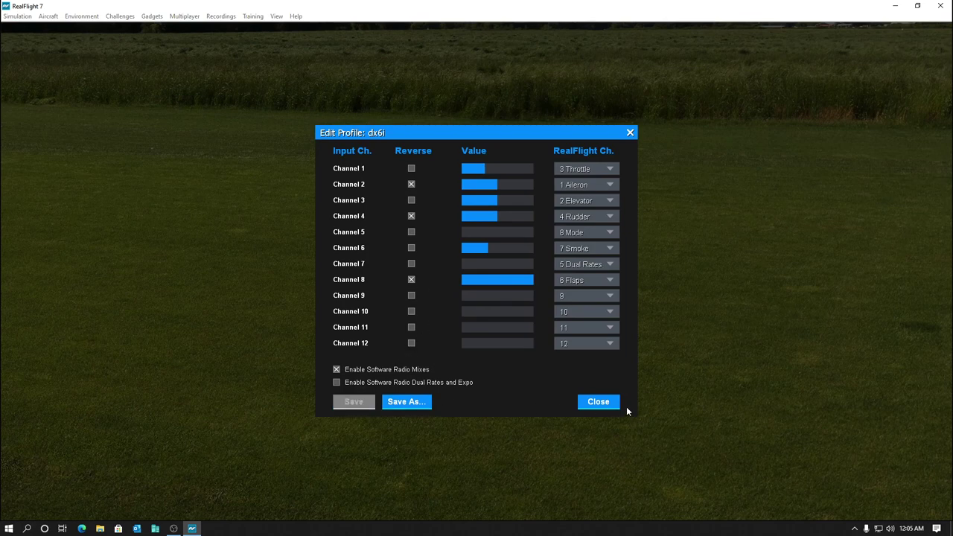
{"action": "left_click", "coordinate": [598, 402]}
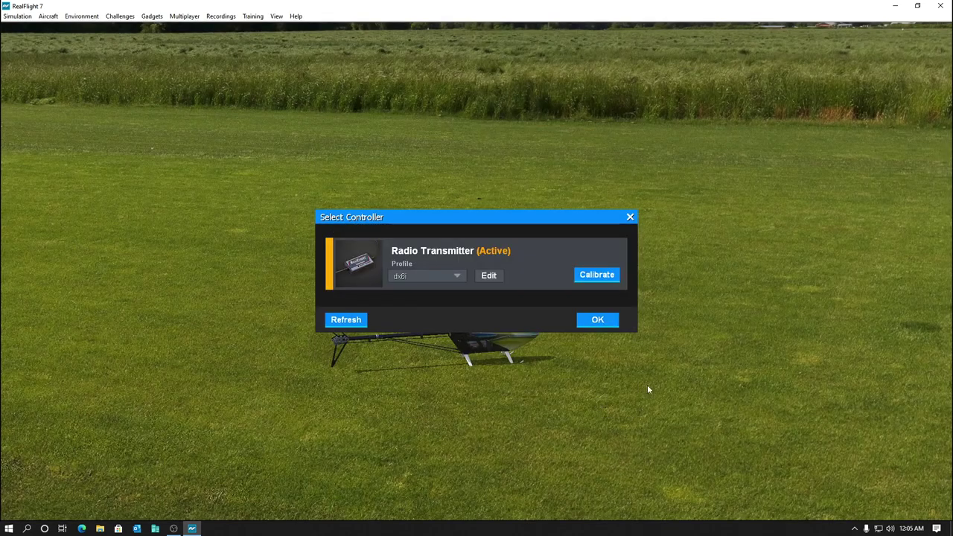
{"action": "left_click", "coordinate": [598, 320]}
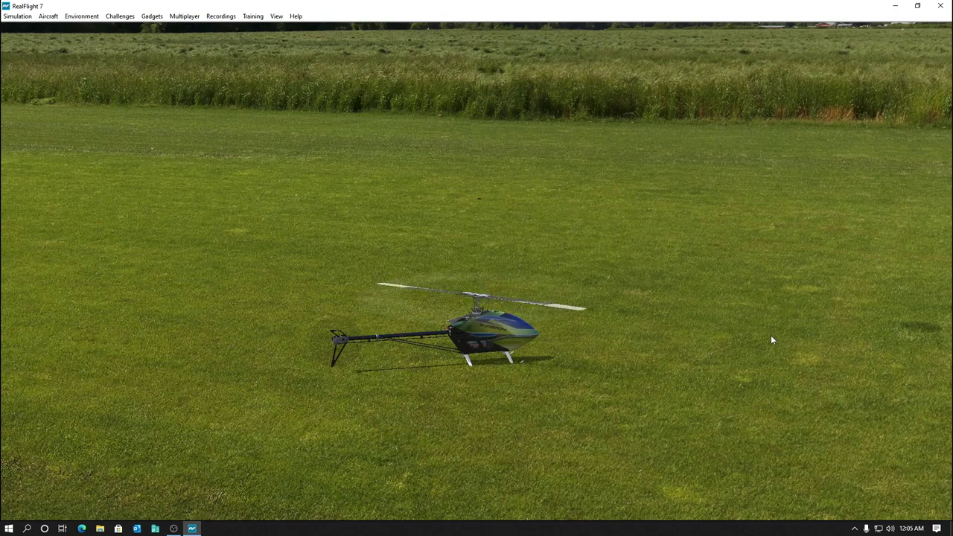